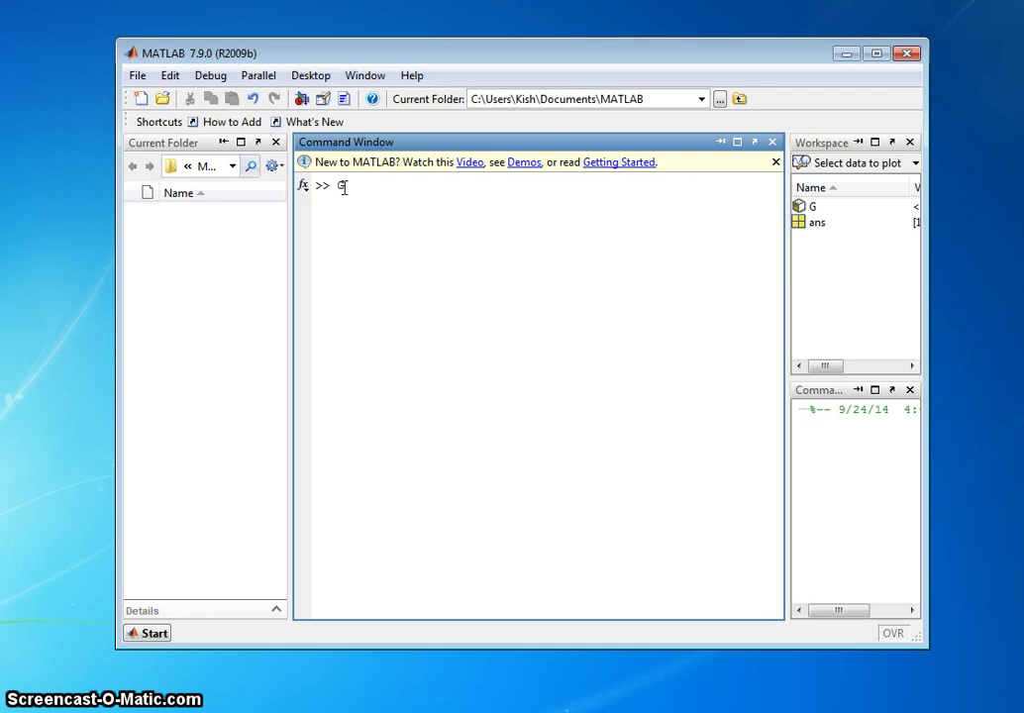
# - Define G = tf([1 2],[1 9 23 15]), giving (s + 2)/(s^3 + 9s^2 + 23s + 15)
pyautogui.write('=tf([1 2')
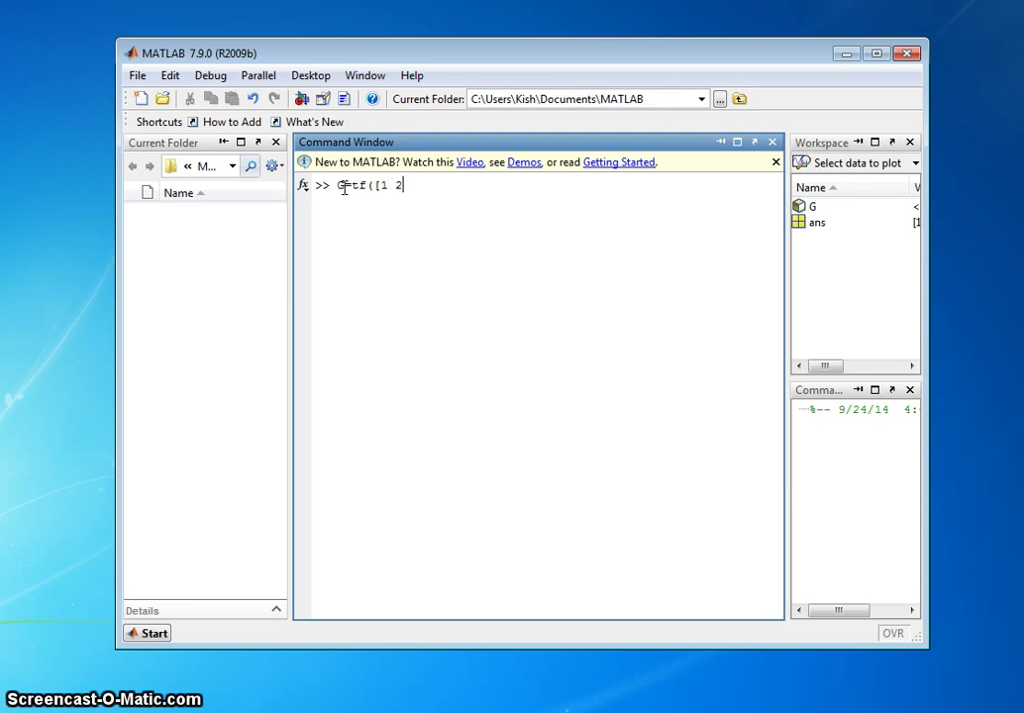
pyautogui.write('[')
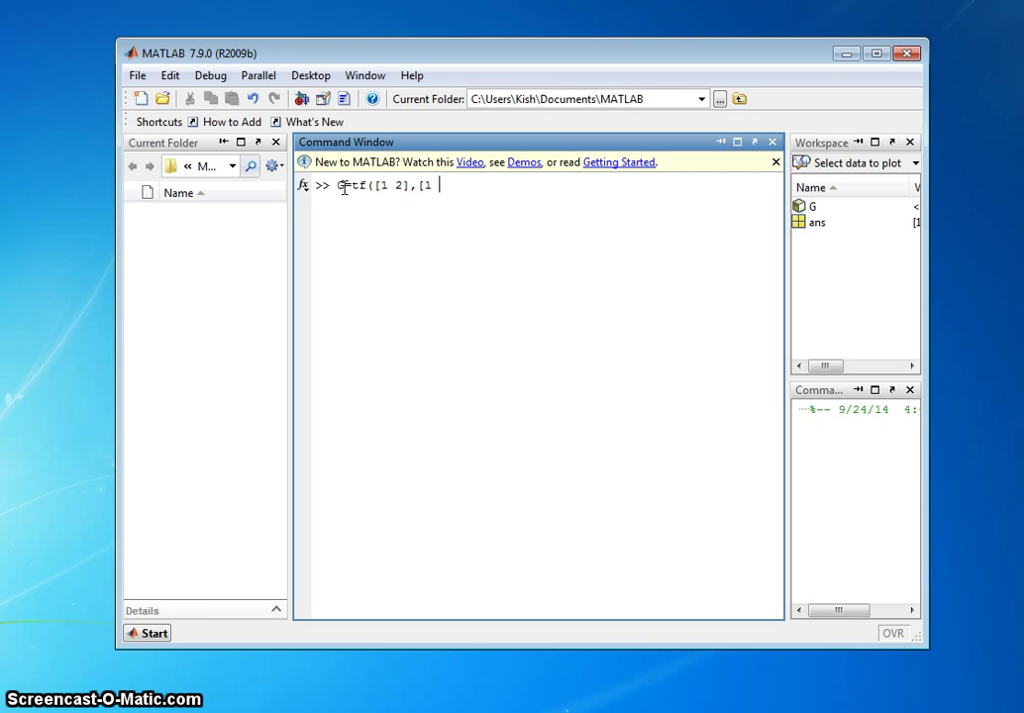
pyautogui.write('1 9 23 15])')
pyautogui.press('Return')
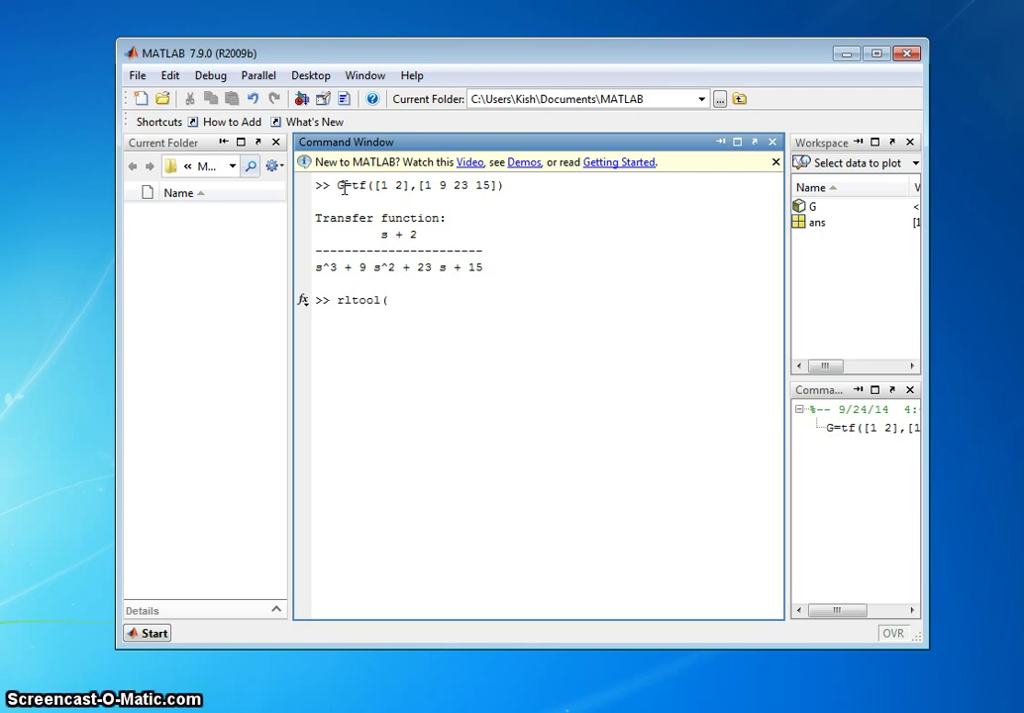
# - Run rltool(G), dismiss the Getting Started message, and move the SISO Design window aside
pyautogui.write('G)')
pyautogui.press('Return')
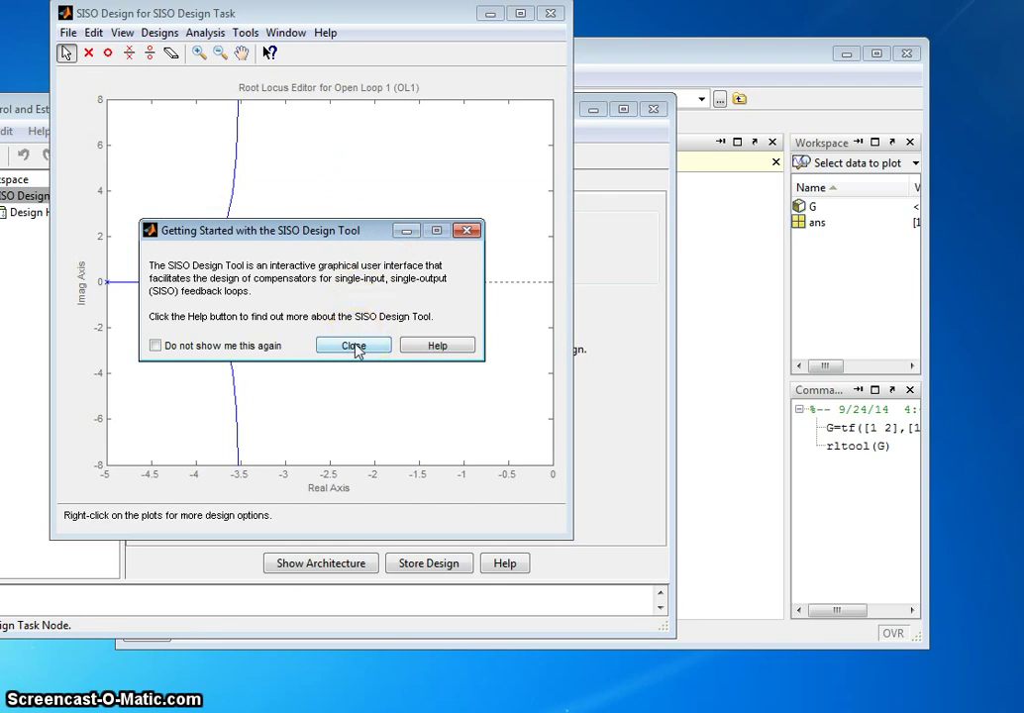
pyautogui.click(354, 345)
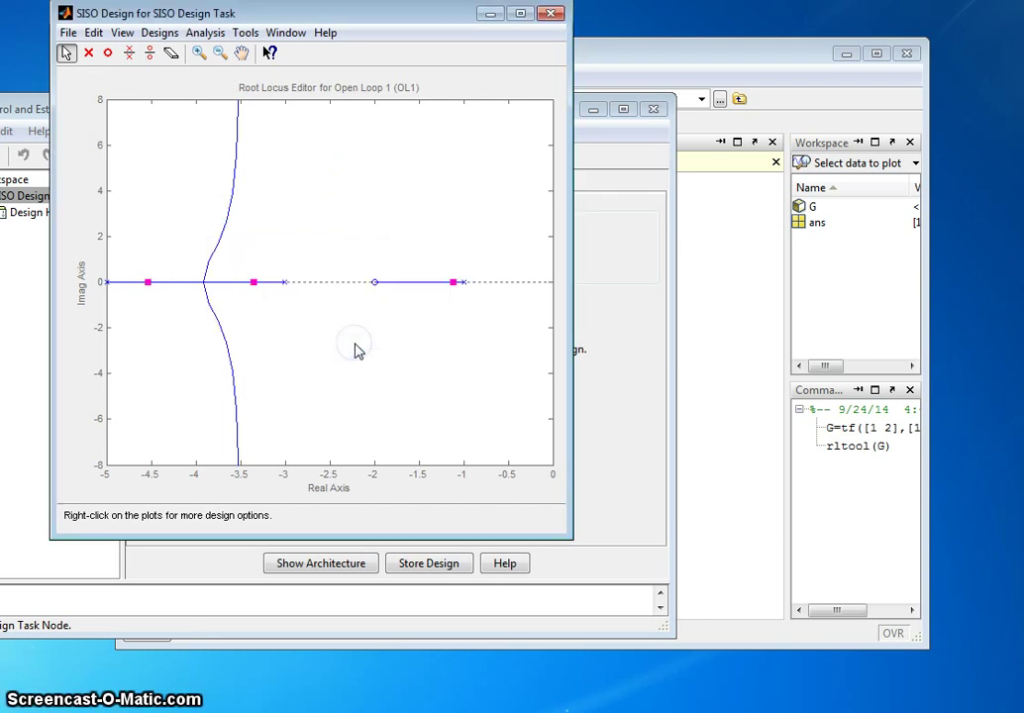
pyautogui.moveTo(351, 19); pyautogui.dragTo(487, 81)
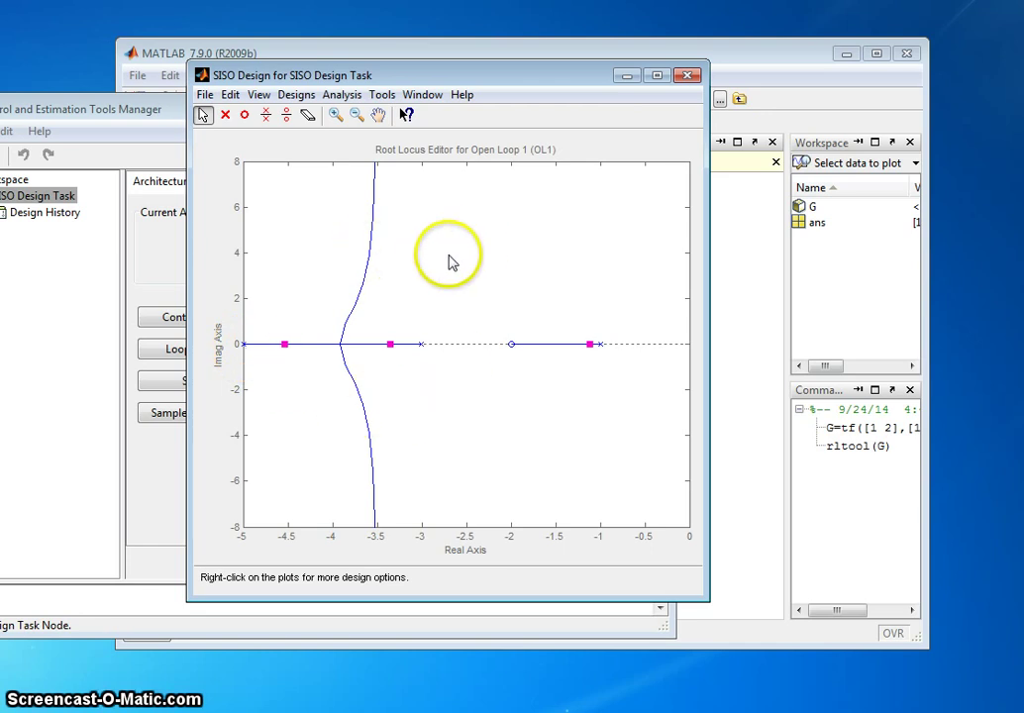
# - Set the root-locus limits to real -15 to 0 and imaginary -10 to 10
pyautogui.rightClick(422, 419)
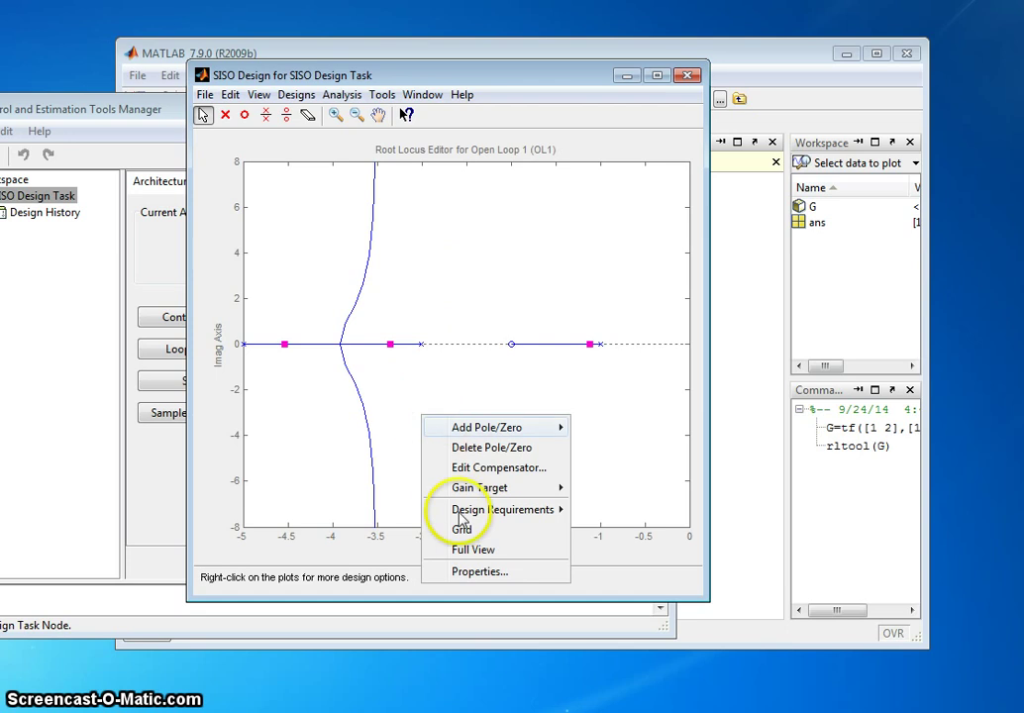
pyautogui.click(473, 576)
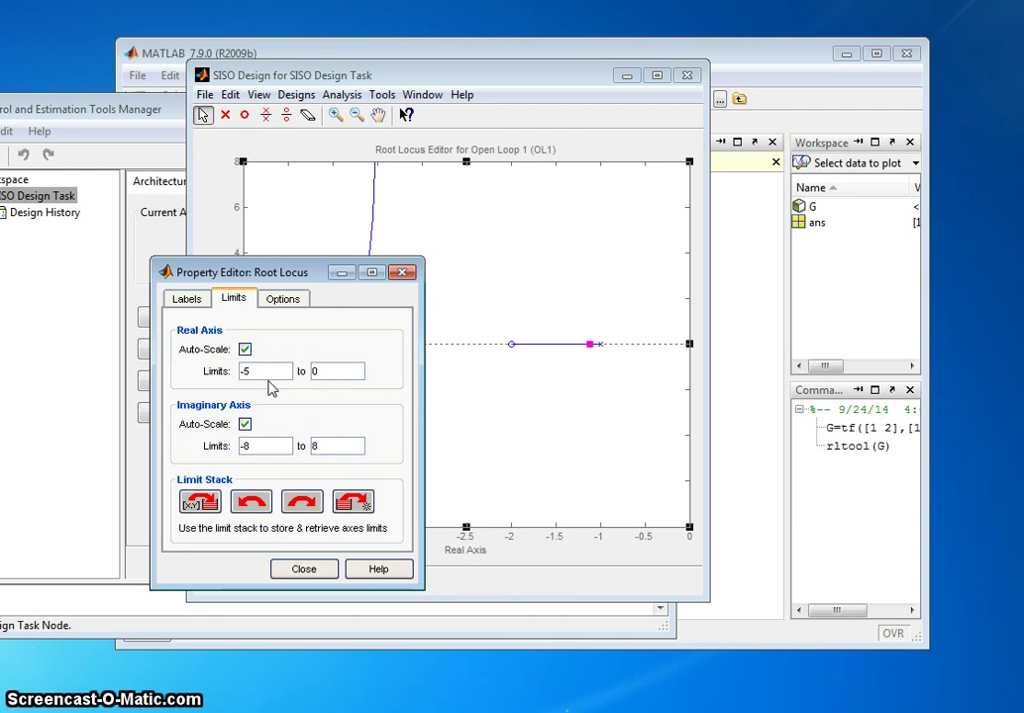
pyautogui.write('1')
pyautogui.click(261, 421)
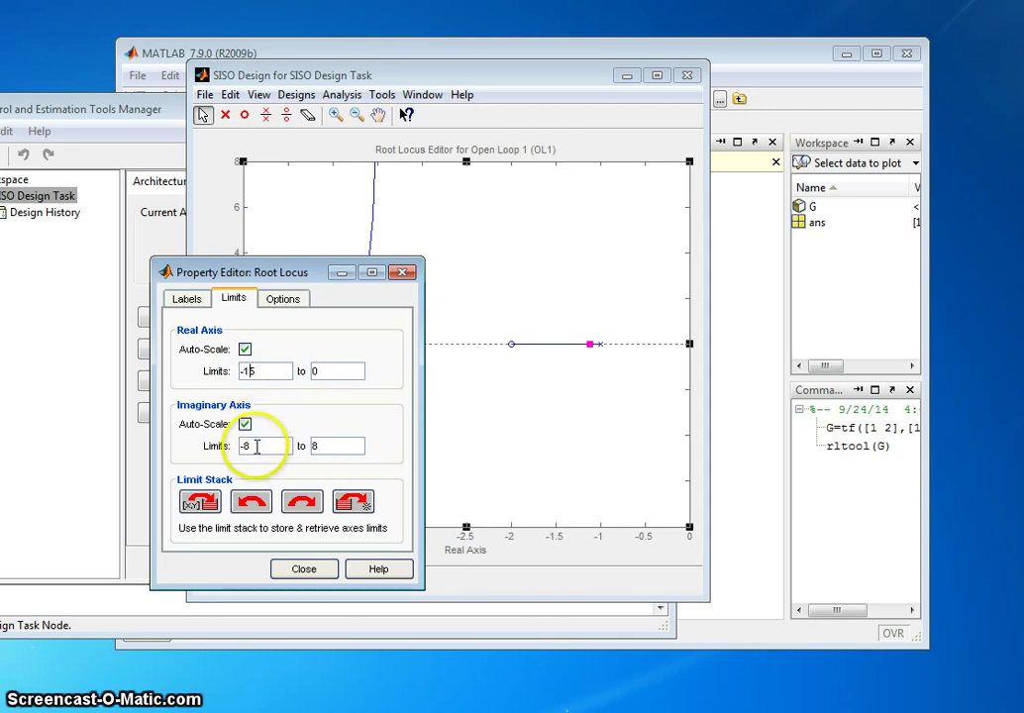
pyautogui.click(252, 445)
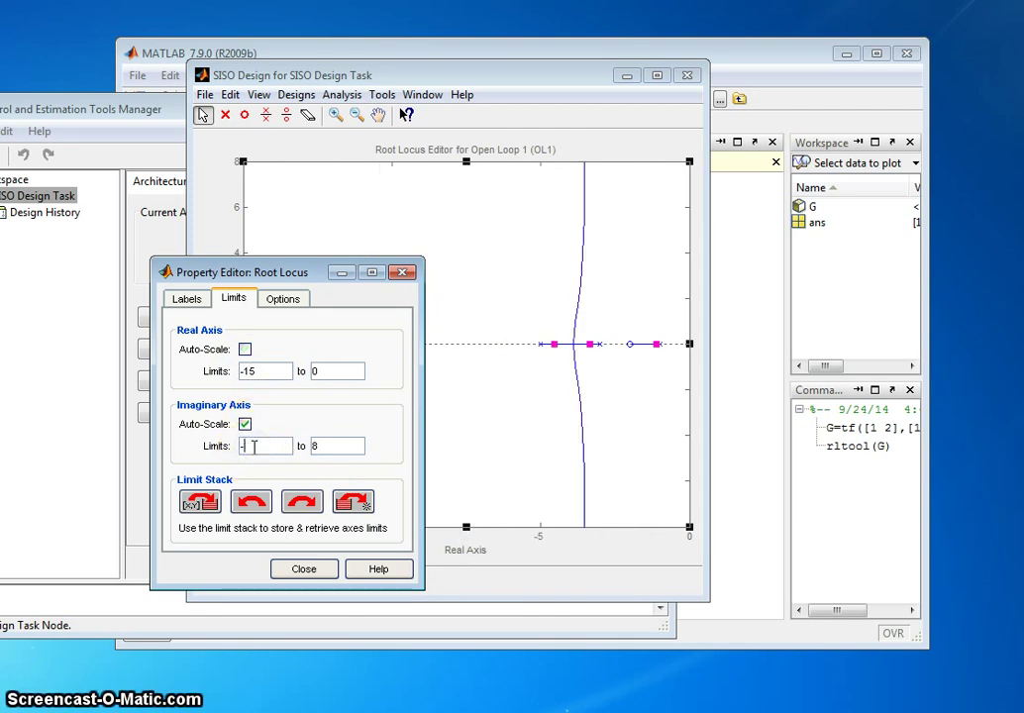
pyautogui.write('10')
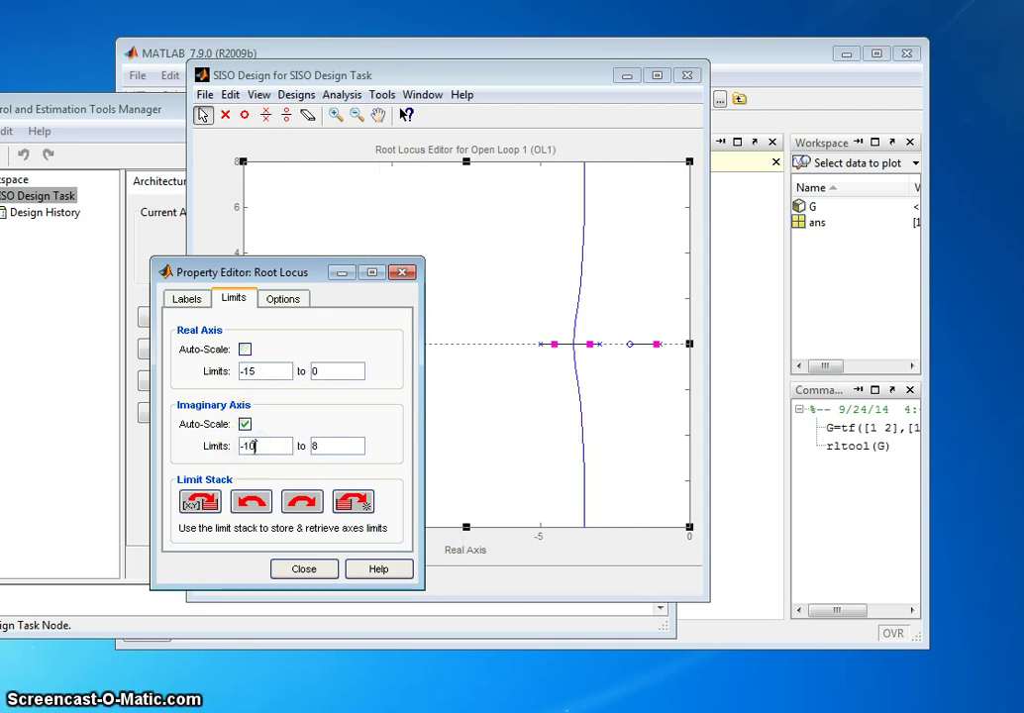
pyautogui.click(315, 445)
pyautogui.doubleClick(315, 446)
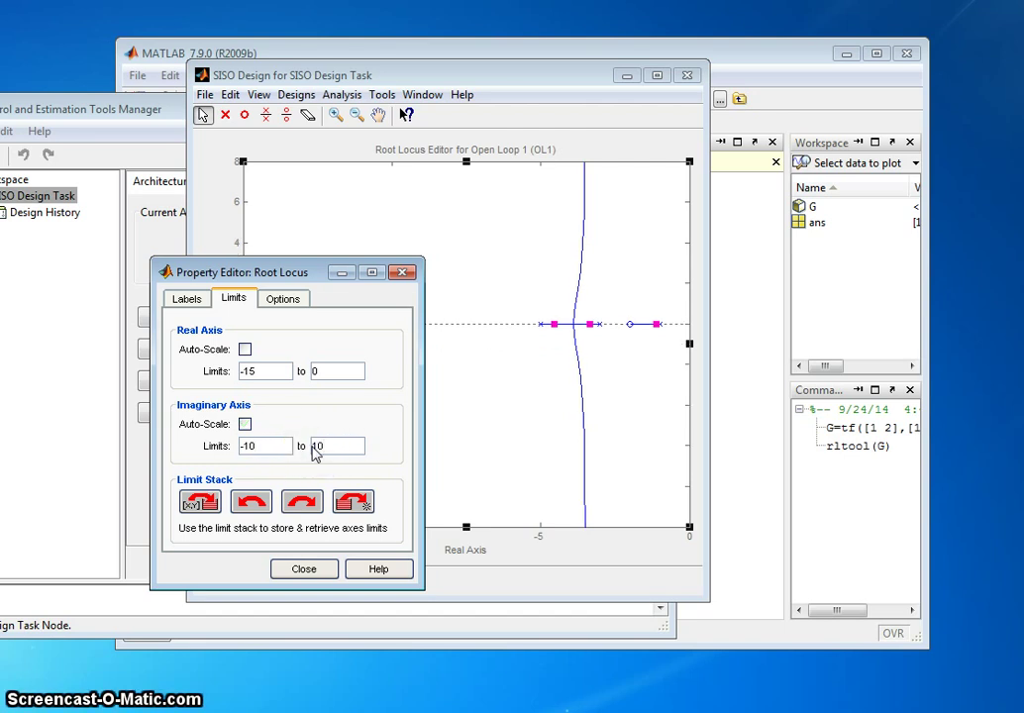
pyautogui.click(304, 569)
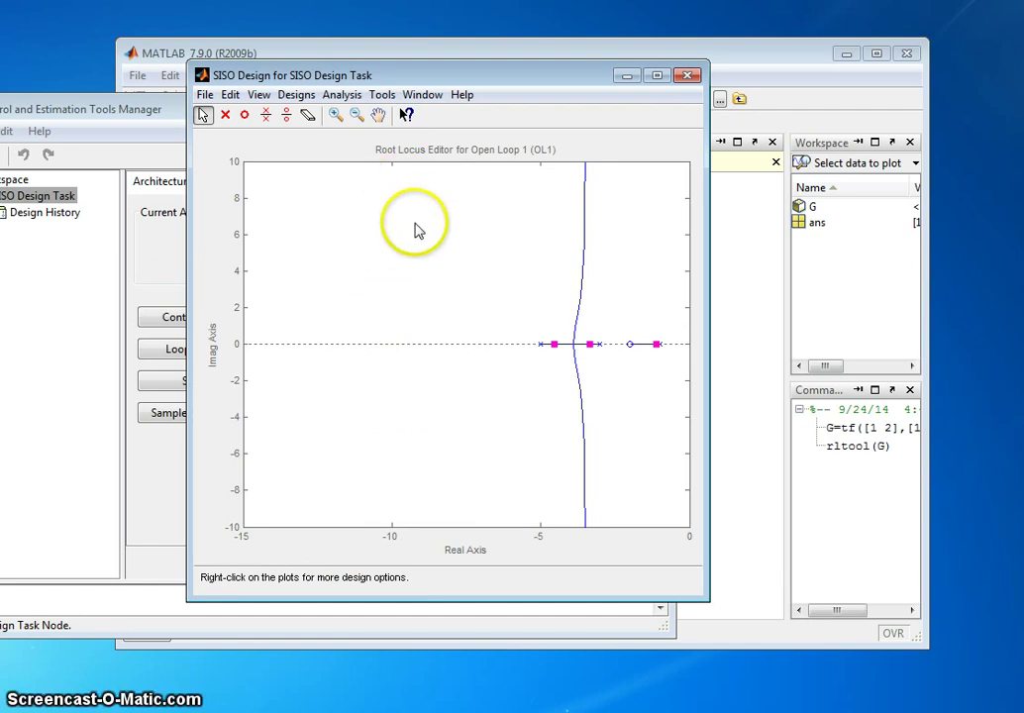
# - Add a damping ratio > 0.6 design requirement to the root-locus plot
pyautogui.rightClick(371, 236)
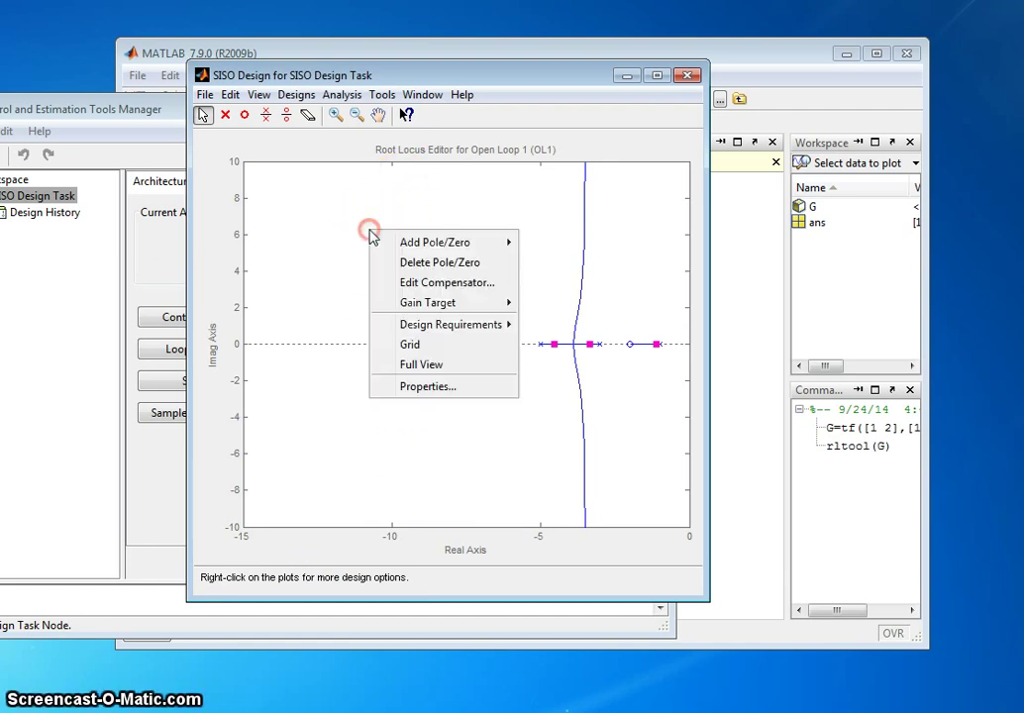
pyautogui.moveTo(415, 329)
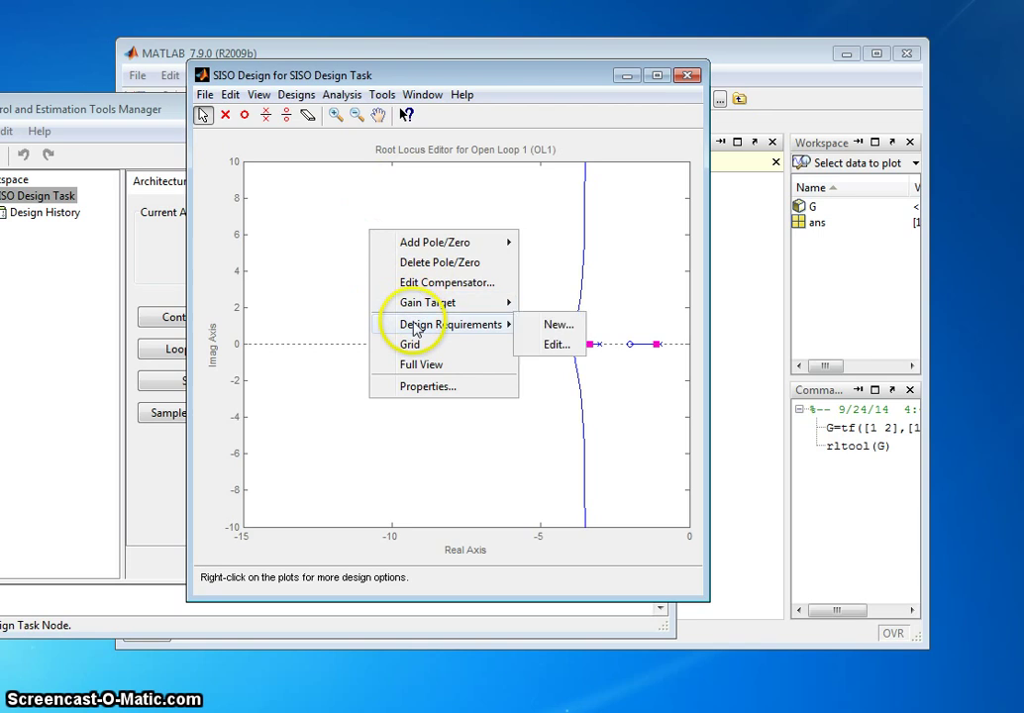
pyautogui.click(556, 324)
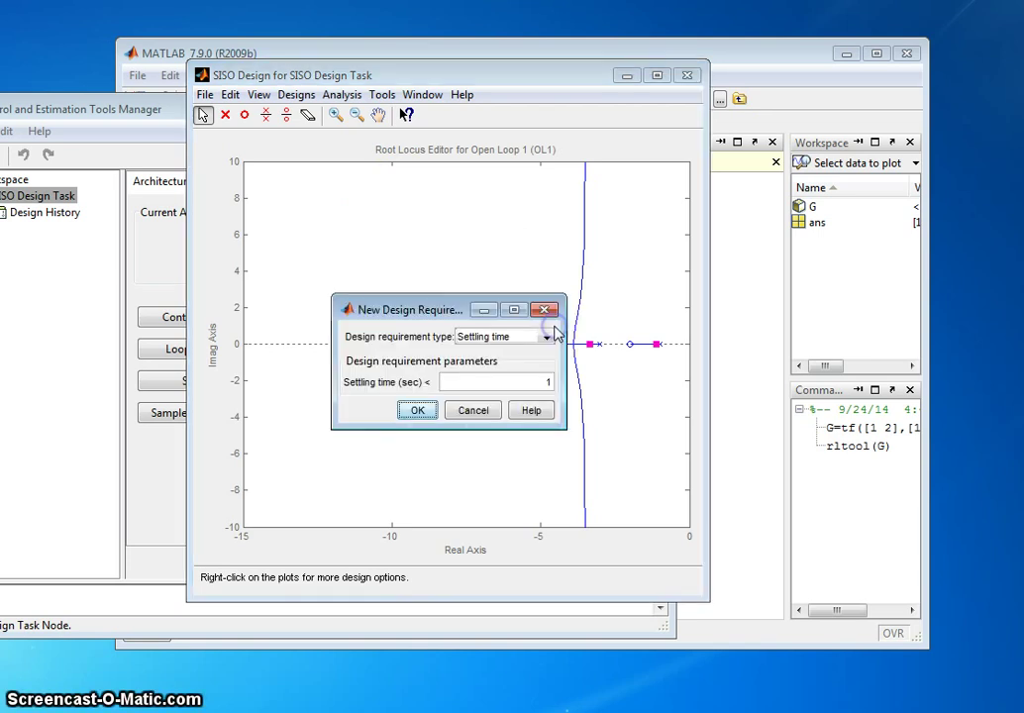
pyautogui.click(545, 339)
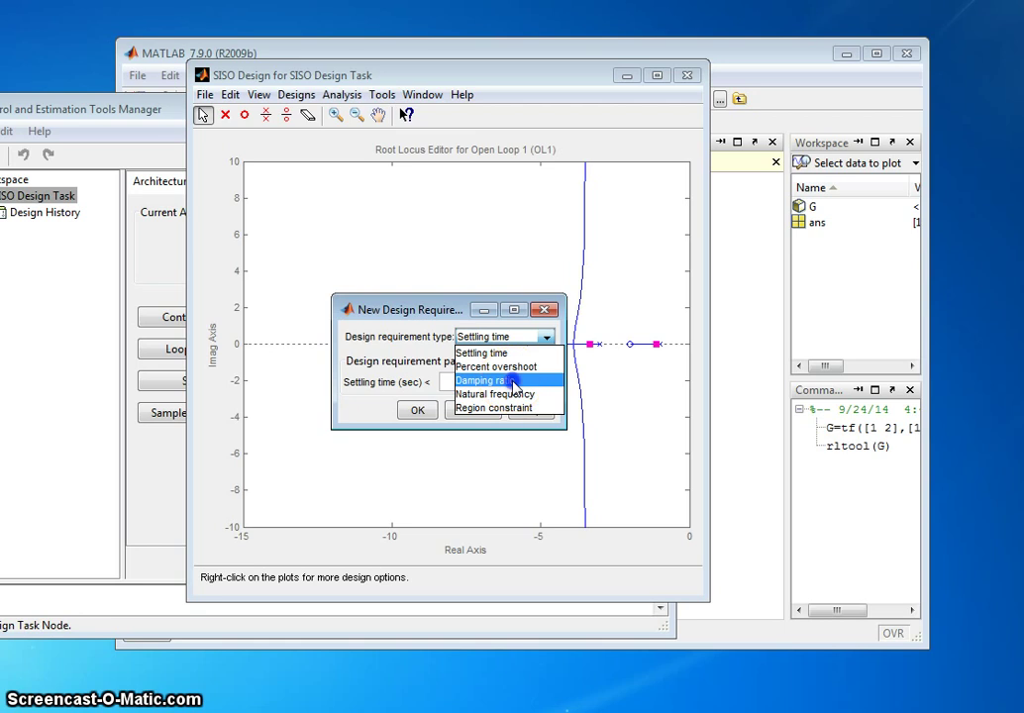
pyautogui.click(514, 382)
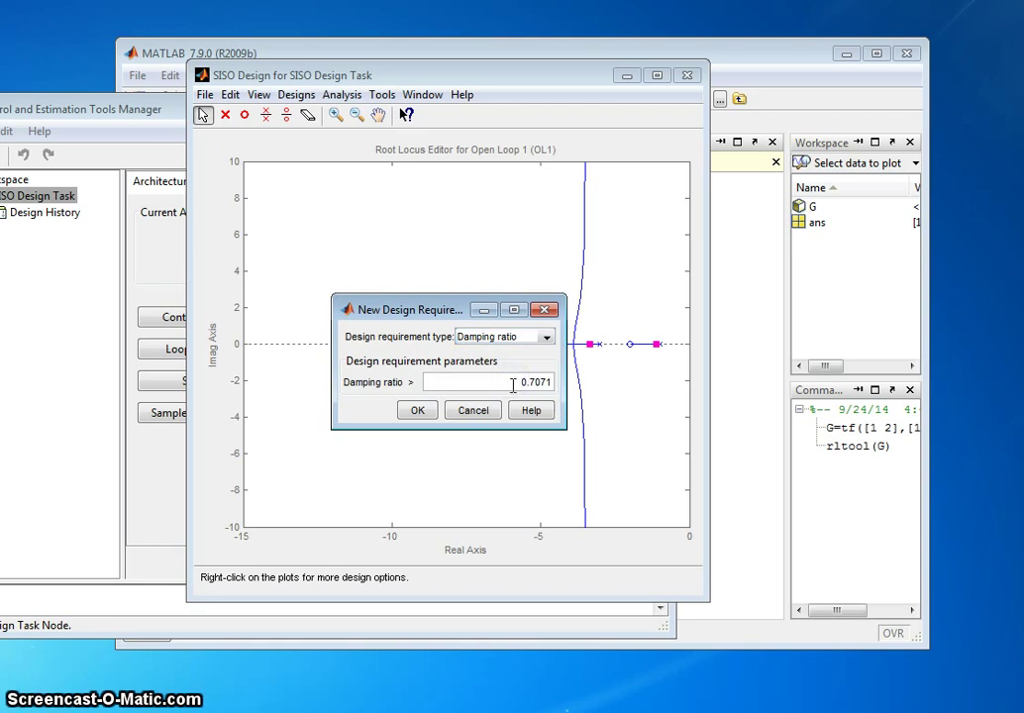
pyautogui.doubleClick(545, 386)
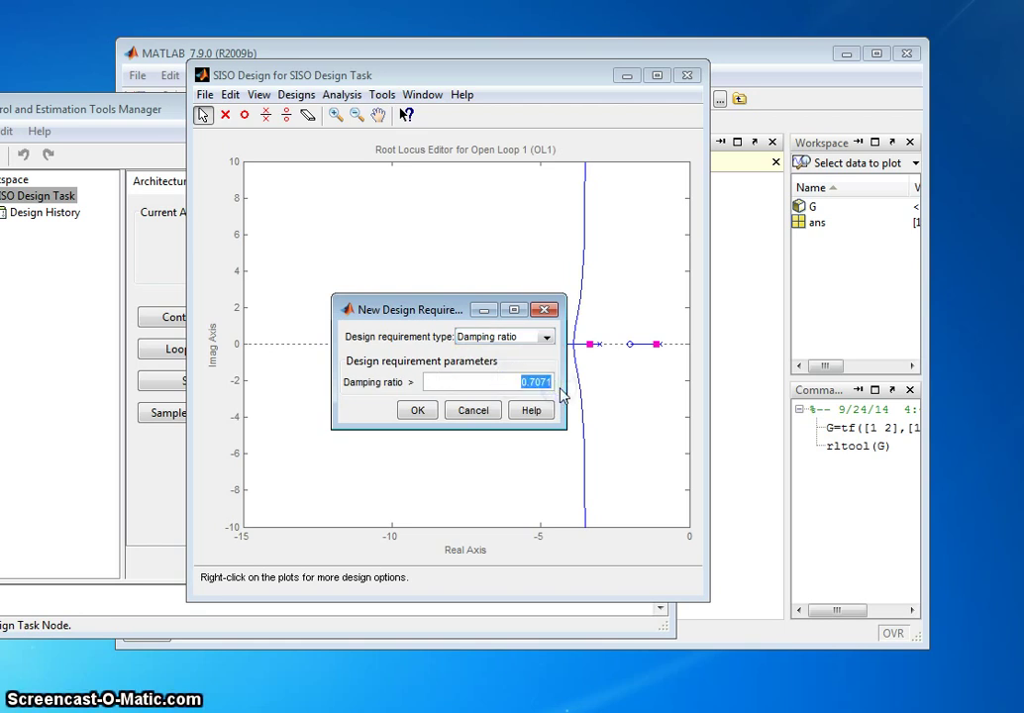
pyautogui.write('0.6')
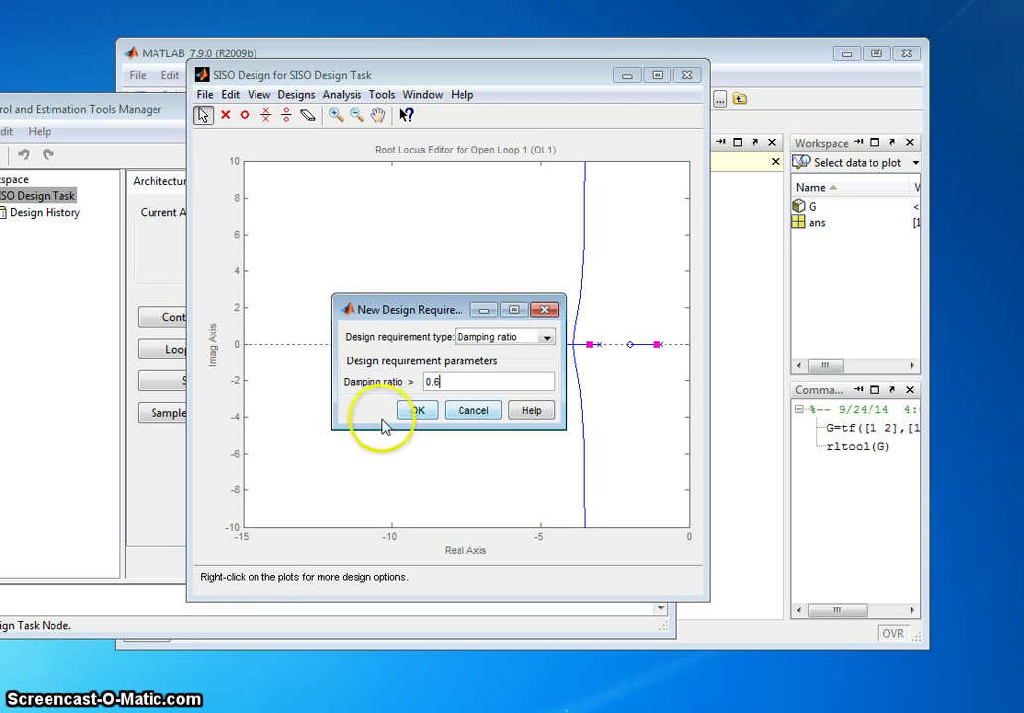
pyautogui.click(418, 410)
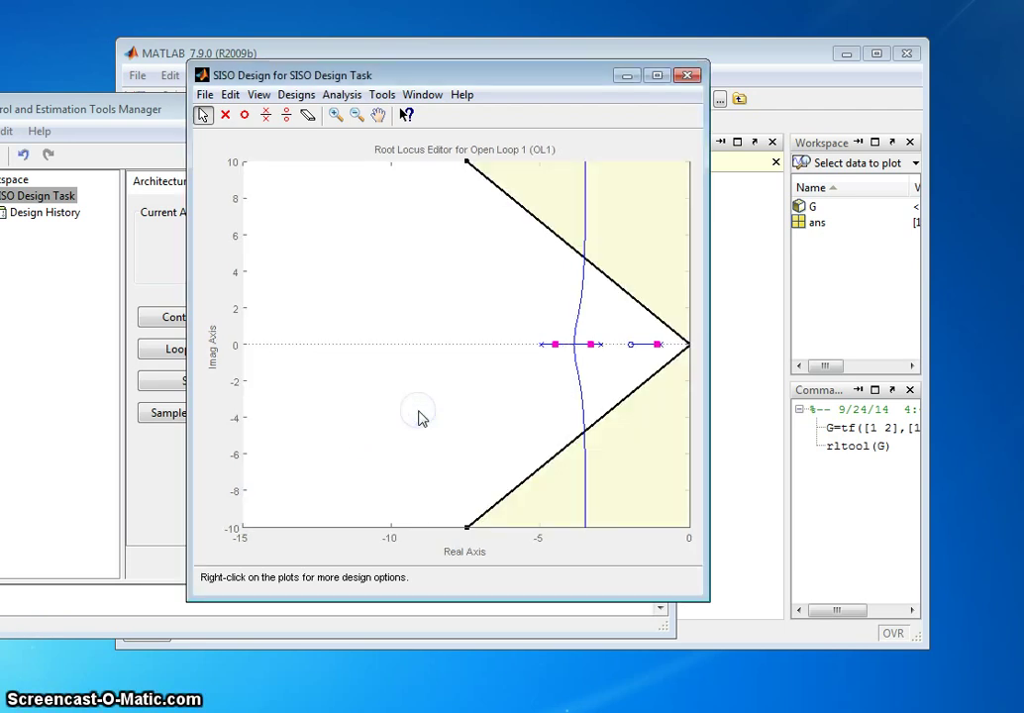
# - Add a natural frequency ≥ 8 requirement, then drag the closed-loop poles to loop gain 54.1
pyautogui.rightClick(366, 239)
pyautogui.moveTo(416, 336)
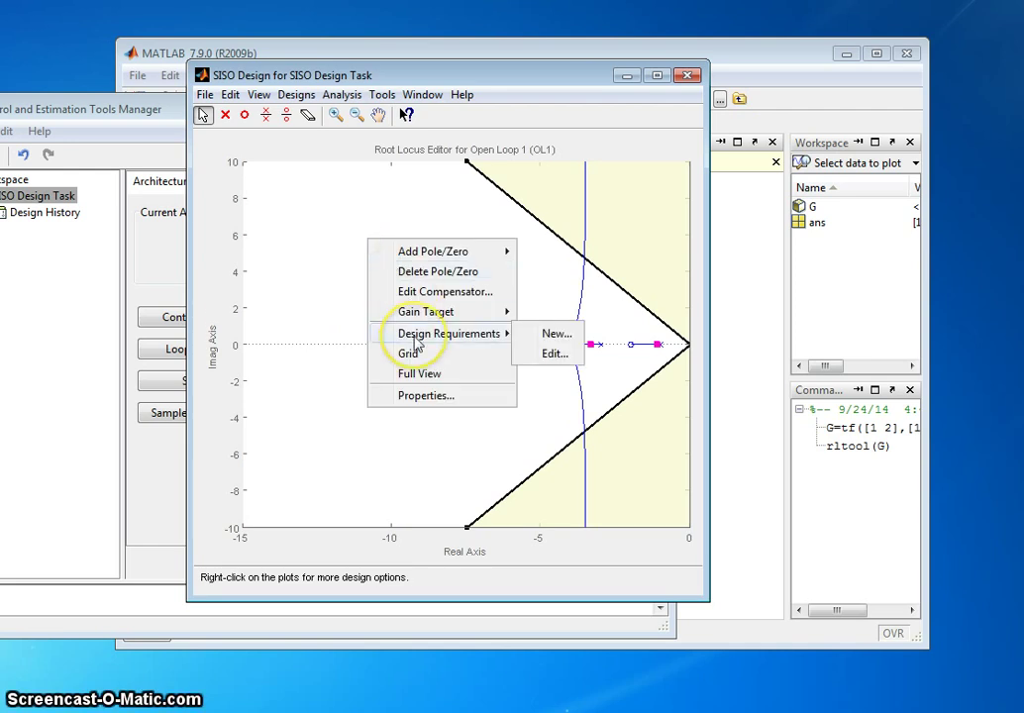
pyautogui.click(553, 334)
pyautogui.click(545, 339)
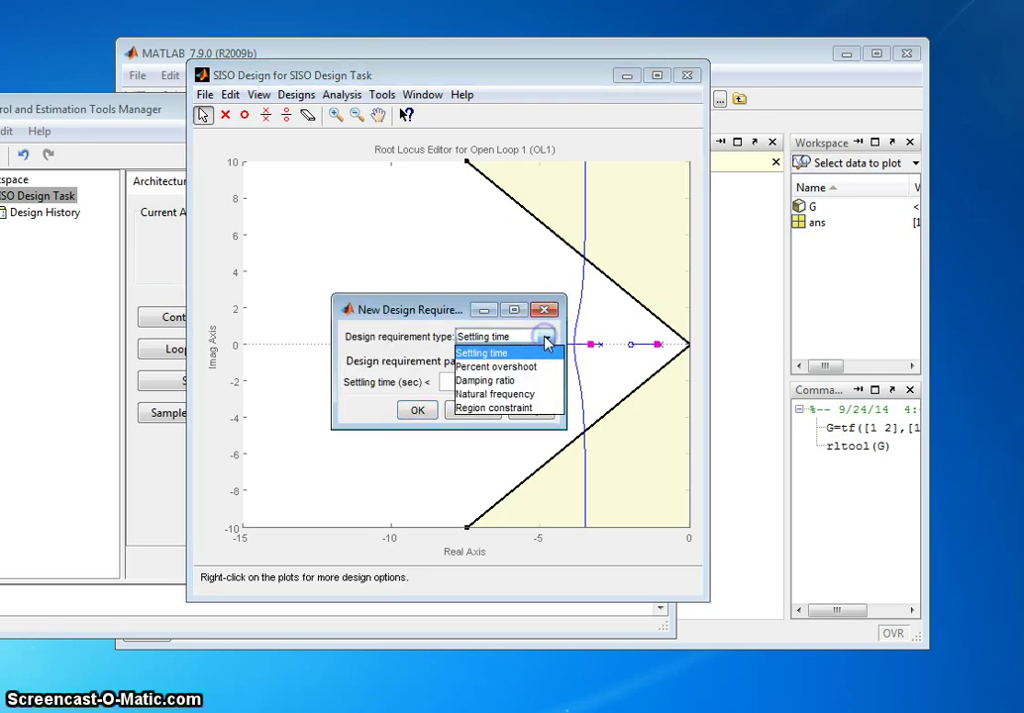
pyautogui.click(491, 395)
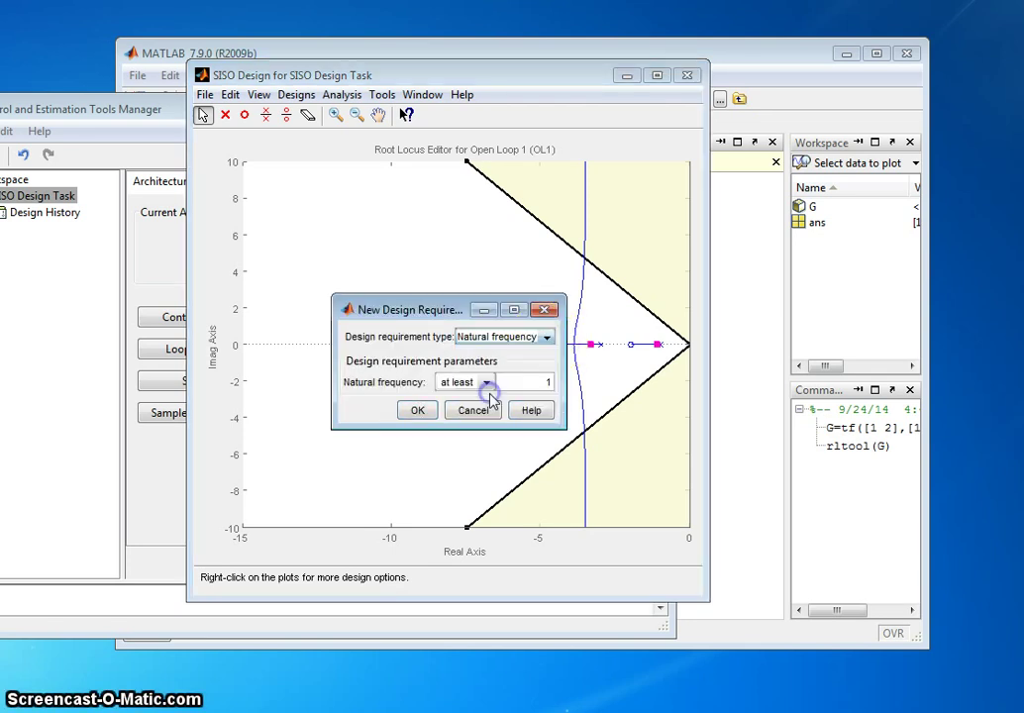
pyautogui.click(546, 381)
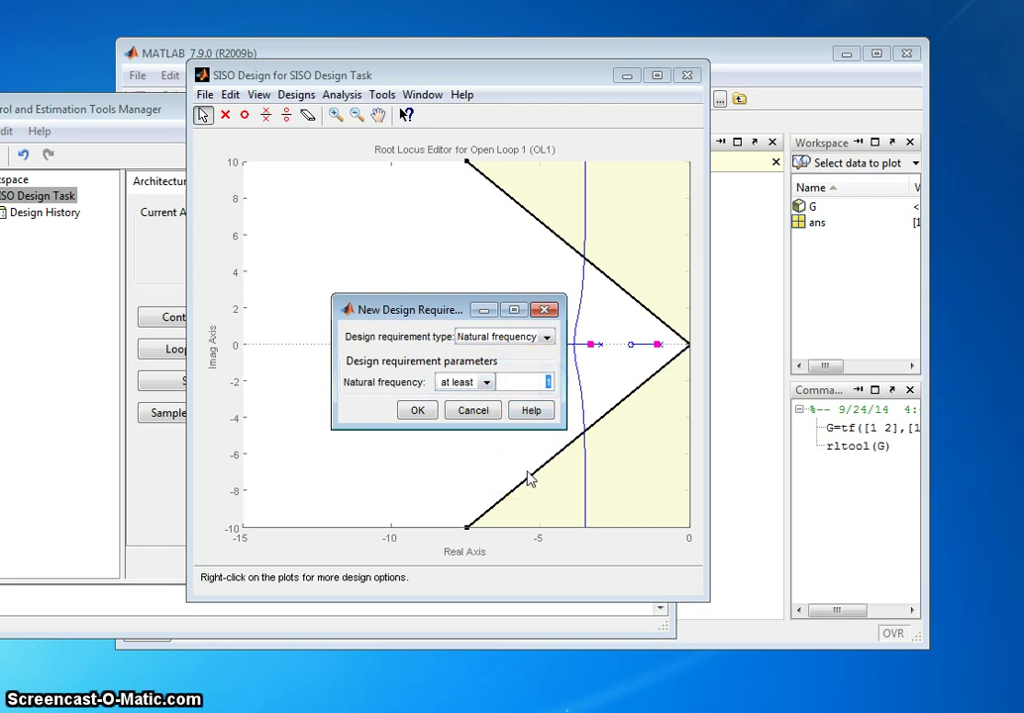
pyautogui.click(417, 410)
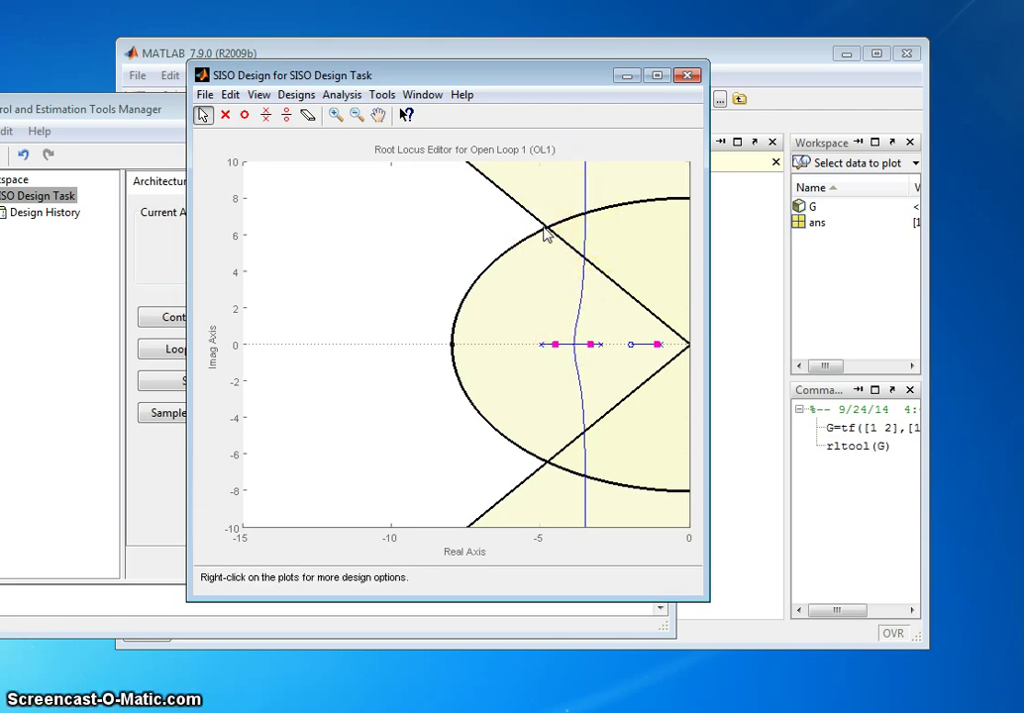
pyautogui.moveTo(549, 344); pyautogui.dragTo(591, 215)
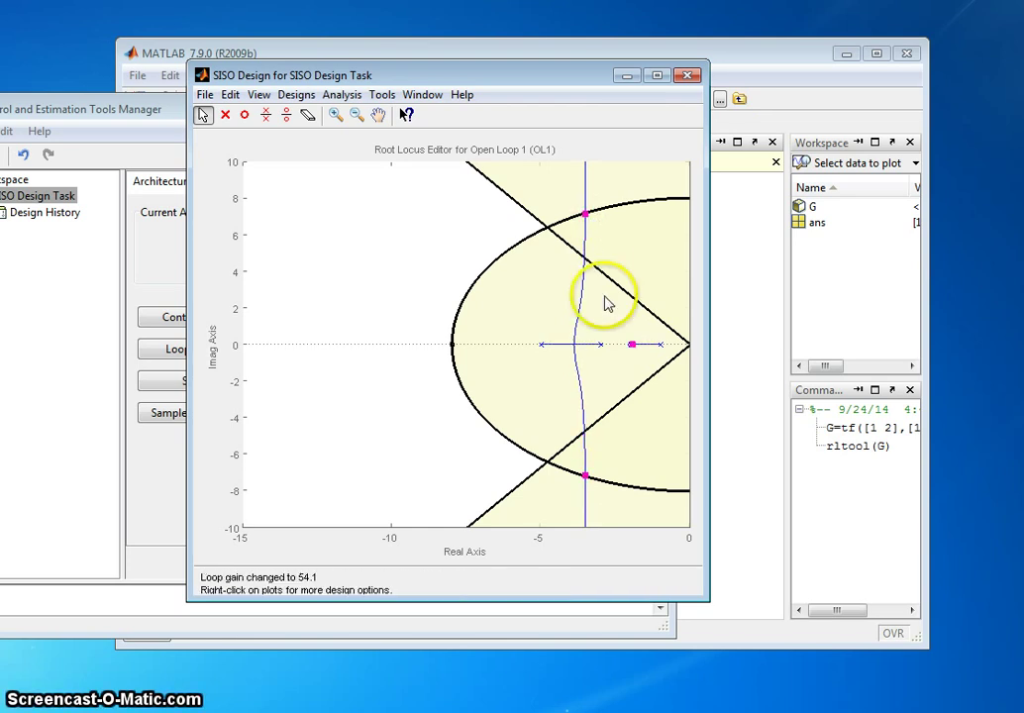
pyautogui.click(585, 214)
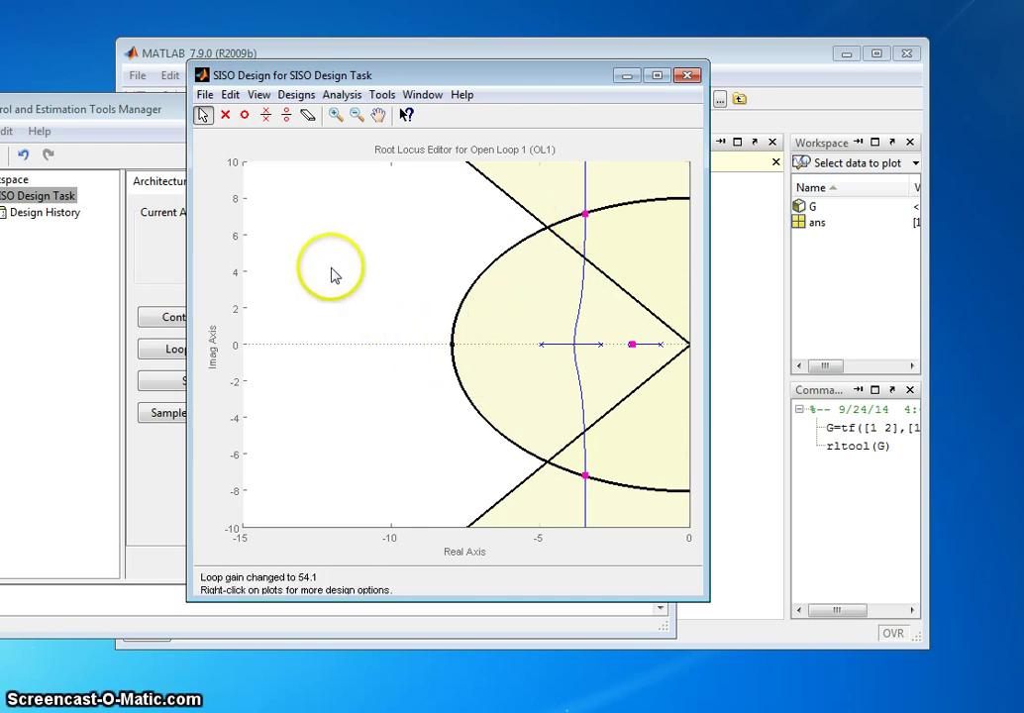
# - Add a lead network on the real axis with zero at -8.13 and pole at -12.2
pyautogui.click(290, 240)
pyautogui.moveTo(352, 255)
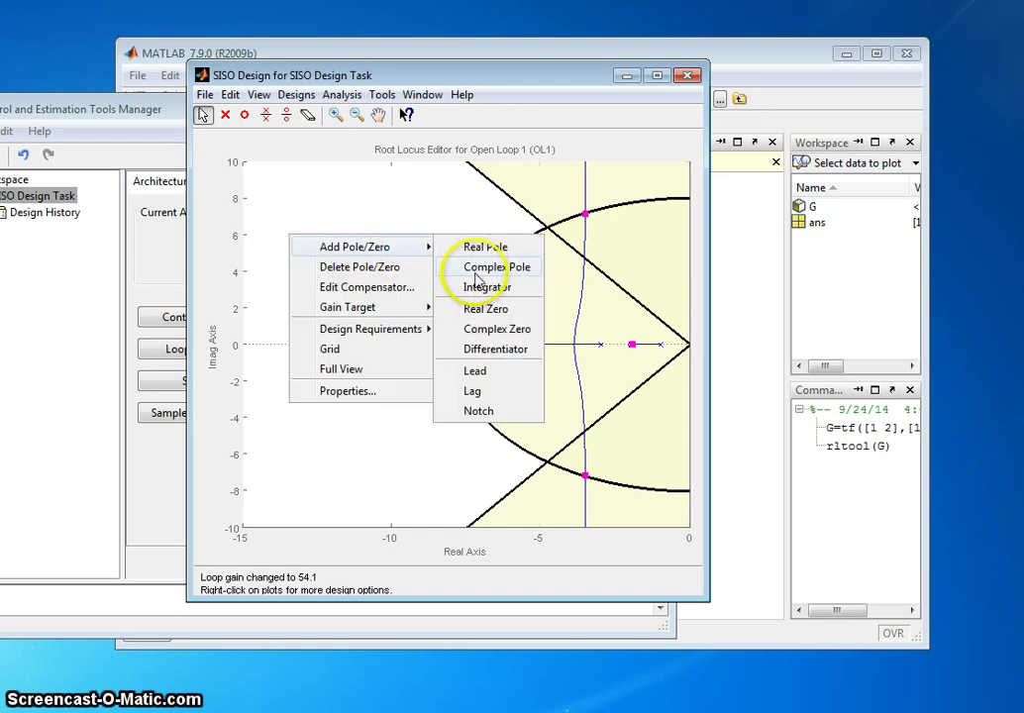
pyautogui.click(477, 372)
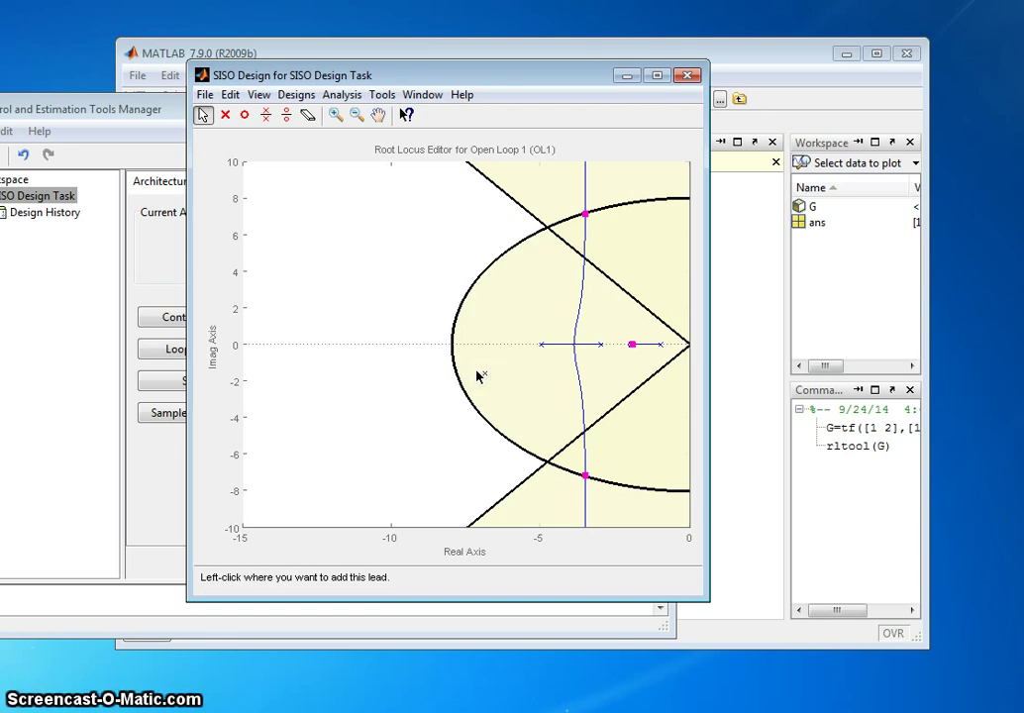
pyautogui.click(416, 361)
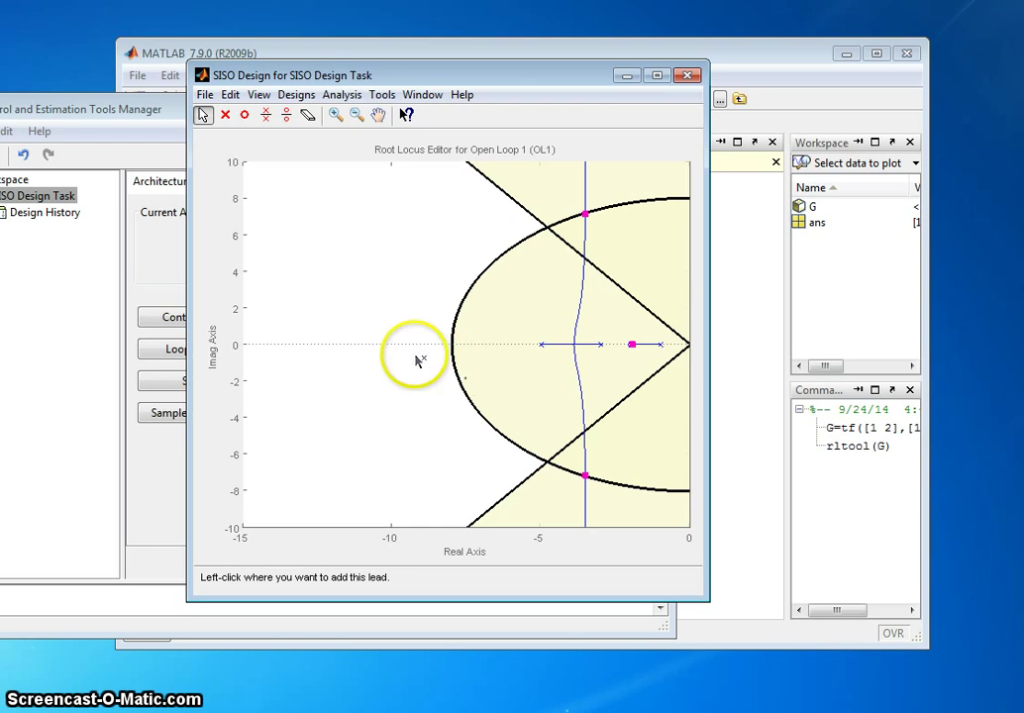
pyautogui.click(332, 347)
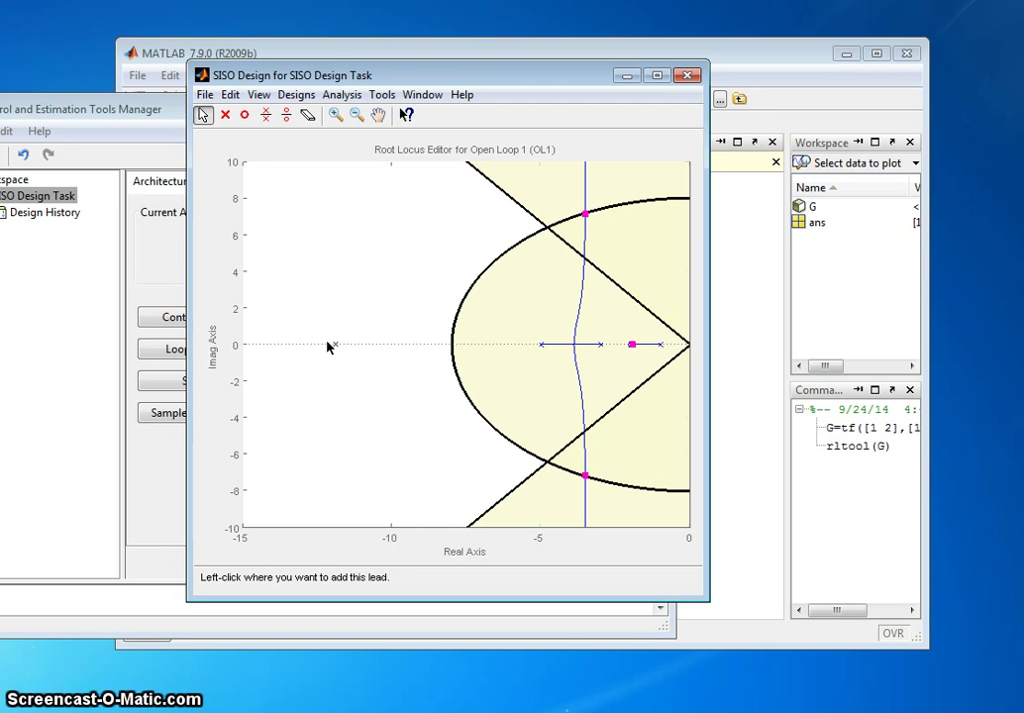
pyautogui.click(330, 347)
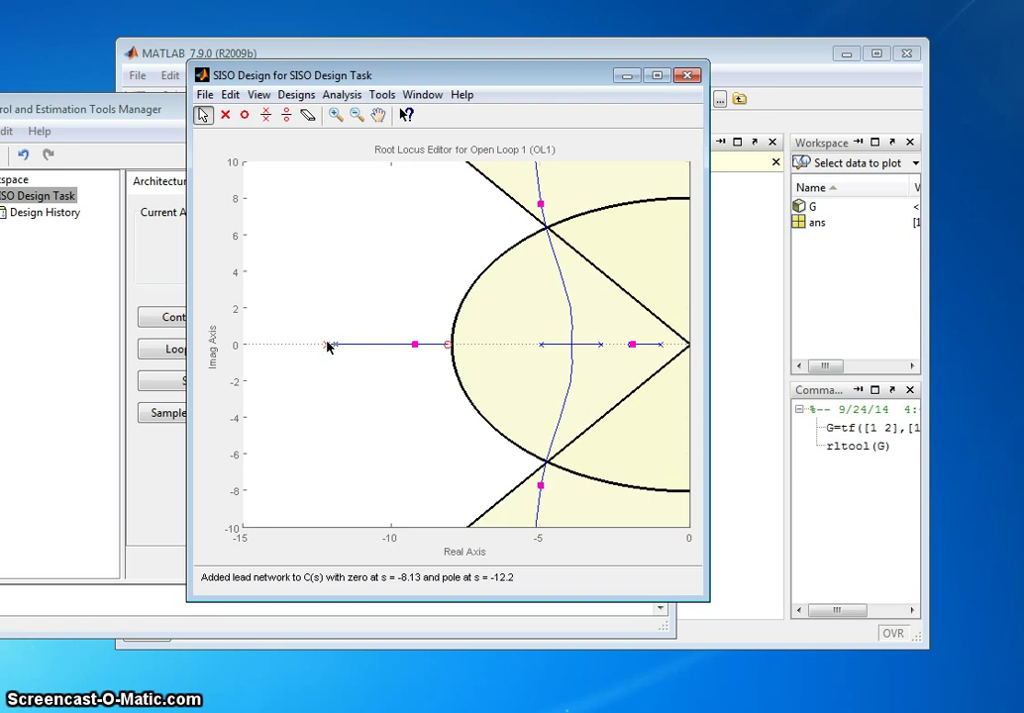
pyautogui.click(329, 347)
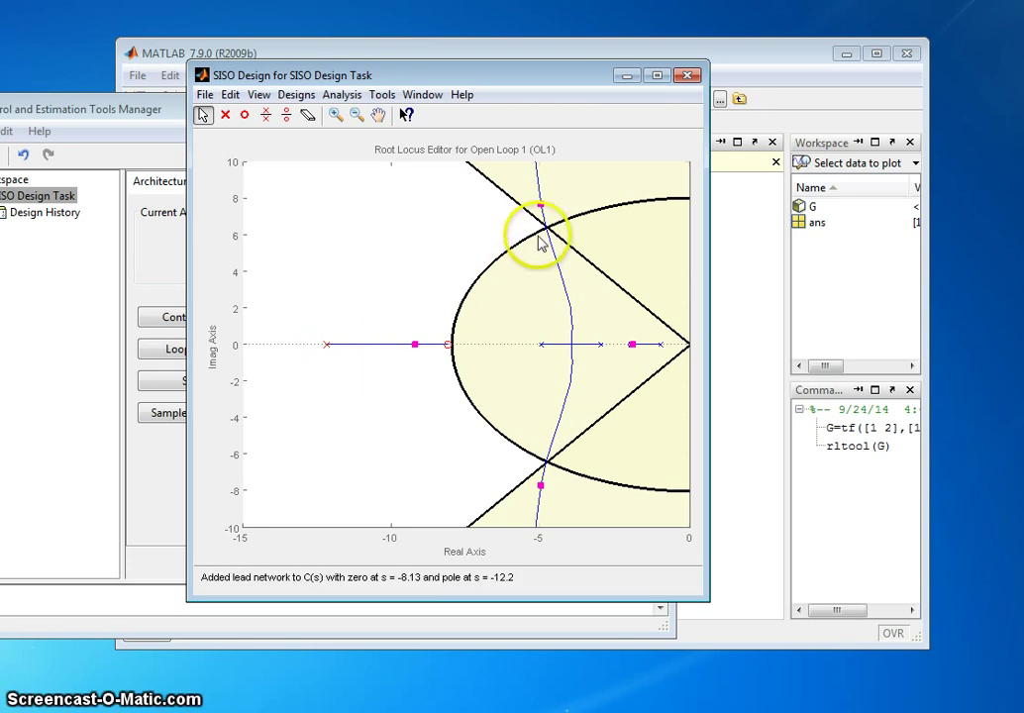
# - Drag the lead's pole to -13.3, adjusting its zero along the real axis
pyautogui.click(327, 346)
pyautogui.moveTo(324, 347)
pyautogui.mouseDown()
pyautogui.moveTo(291, 347)
pyautogui.moveTo(392, 348)
pyautogui.moveTo(343, 353)
pyautogui.mouseUp()
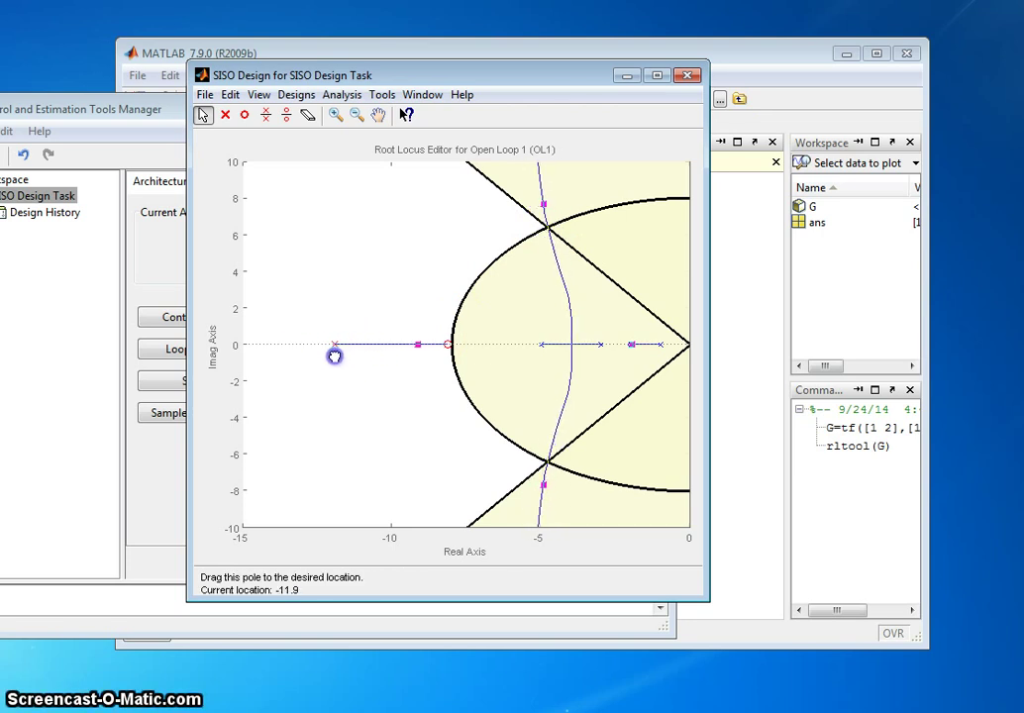
pyautogui.moveTo(334, 358); pyautogui.dragTo(334, 357)
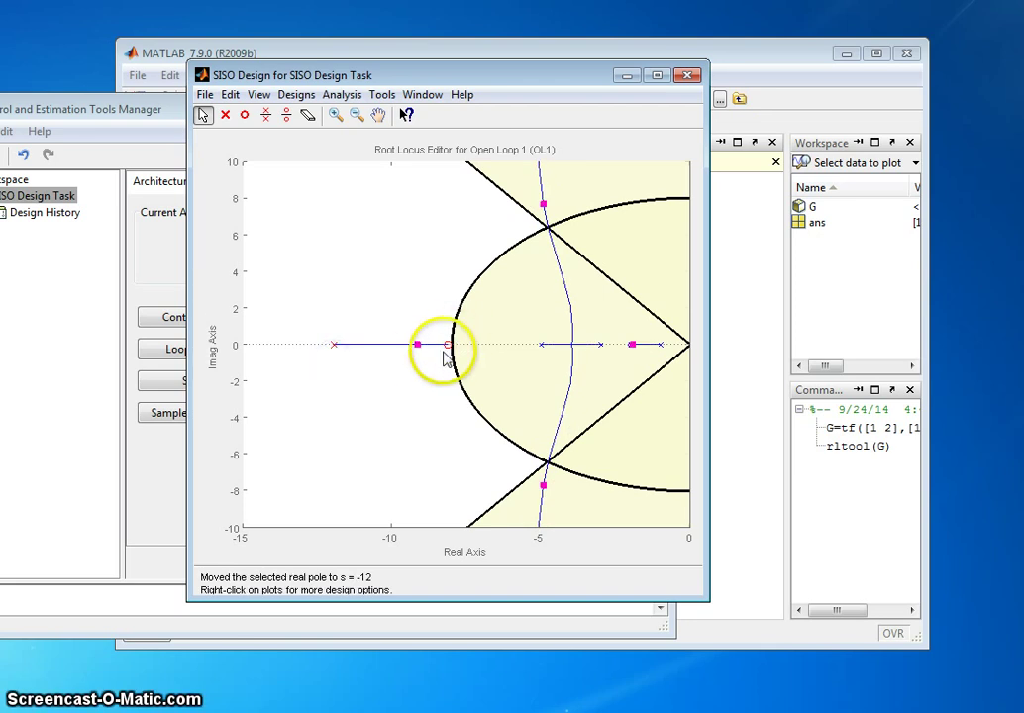
pyautogui.moveTo(445, 345); pyautogui.dragTo(426, 356)
pyautogui.moveTo(336, 345); pyautogui.dragTo(304, 352)
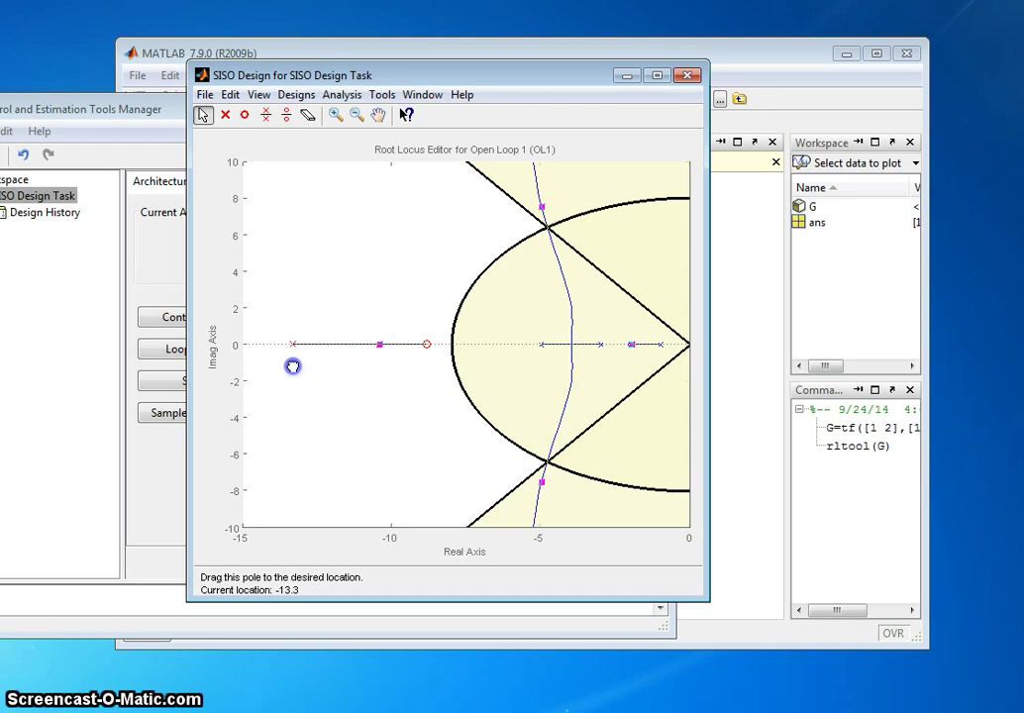
pyautogui.moveTo(293, 367); pyautogui.dragTo(295, 370)
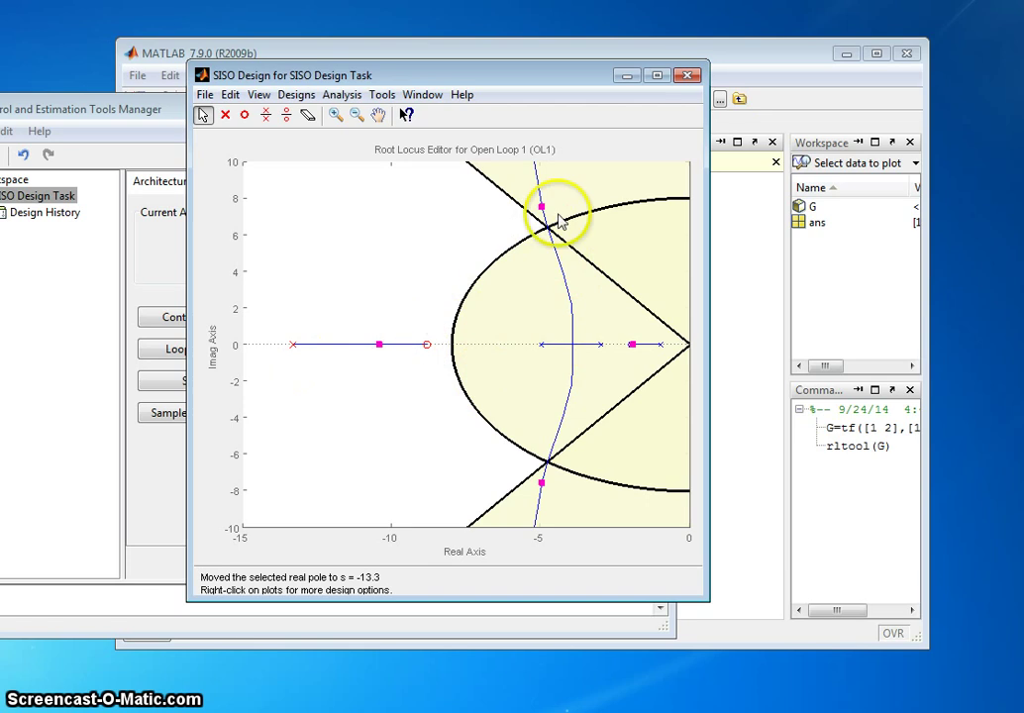
# - Place the closed-loop poles at the boundary intersection with loop gain 42.8, then bring Tools Manager forward
pyautogui.moveTo(541, 209)
pyautogui.mouseDown()
pyautogui.moveTo(558, 256)
pyautogui.moveTo(545, 188)
pyautogui.moveTo(548, 228)
pyautogui.mouseUp()
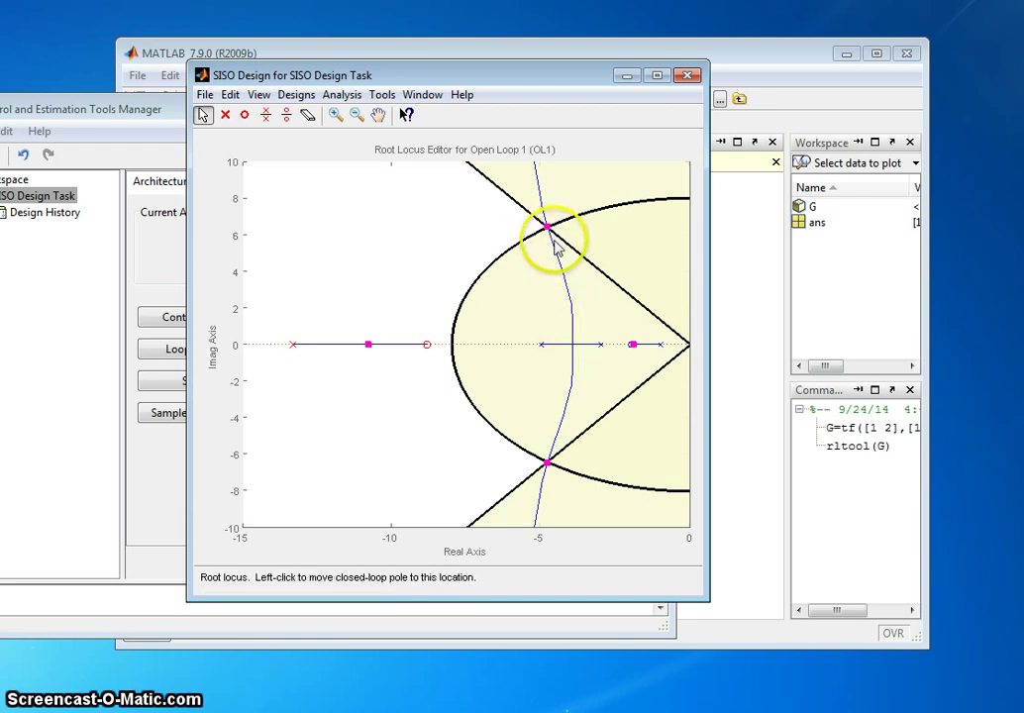
pyautogui.click(549, 237)
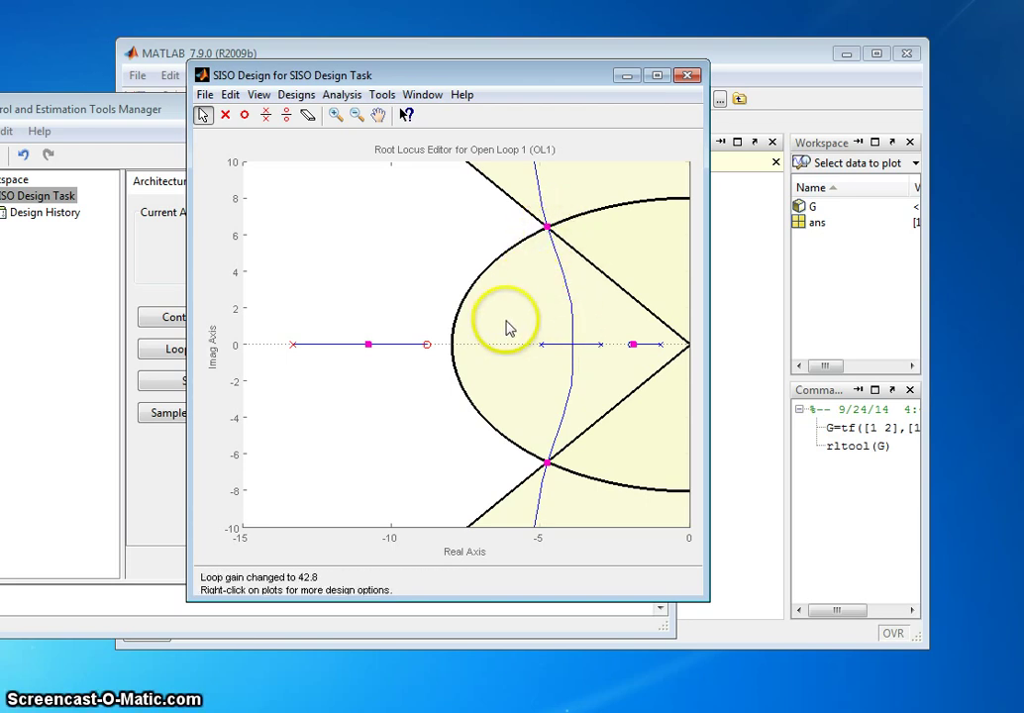
pyautogui.click(551, 238)
pyautogui.click(548, 231)
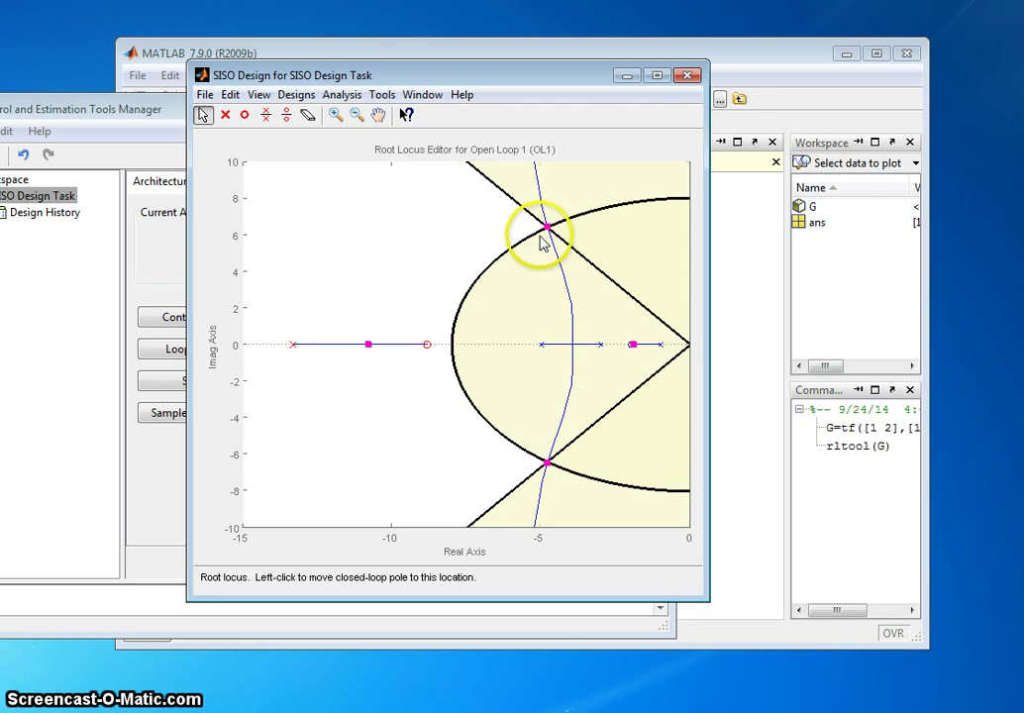
pyautogui.click(514, 242)
pyautogui.moveTo(398, 79); pyautogui.dragTo(513, 139)
pyautogui.moveTo(238, 125); pyautogui.dragTo(313, 84)
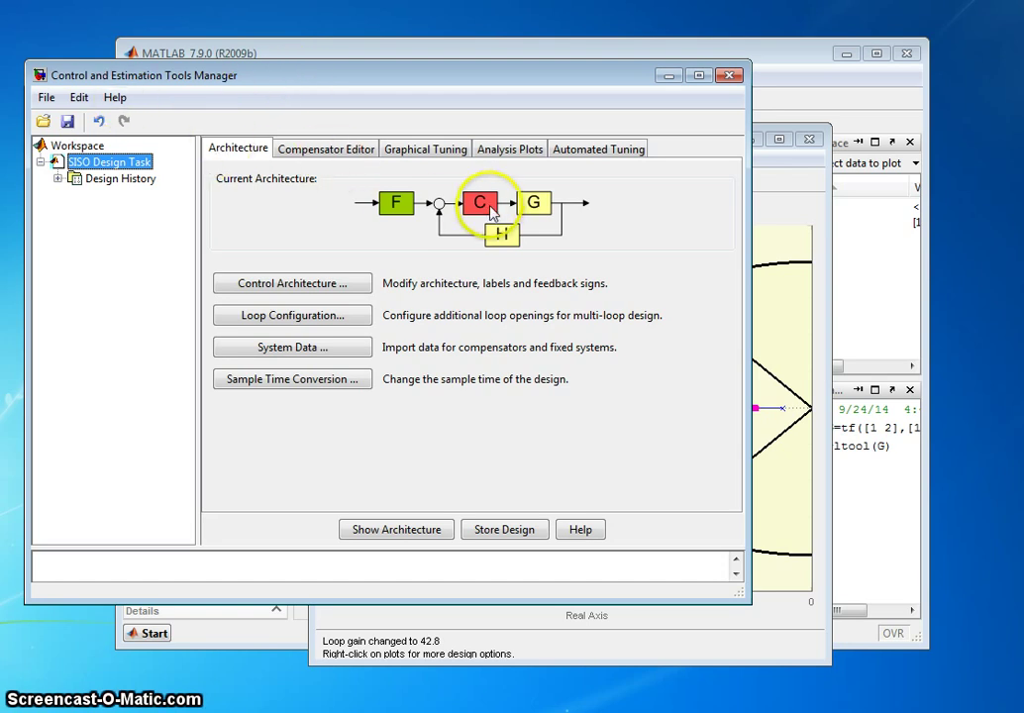
# - Show the Compensator Editor with C = 42.811 × (1 + 0.11s)/(1 + 0.075s) and lead at -8.83/-13.3
pyautogui.click(333, 155)
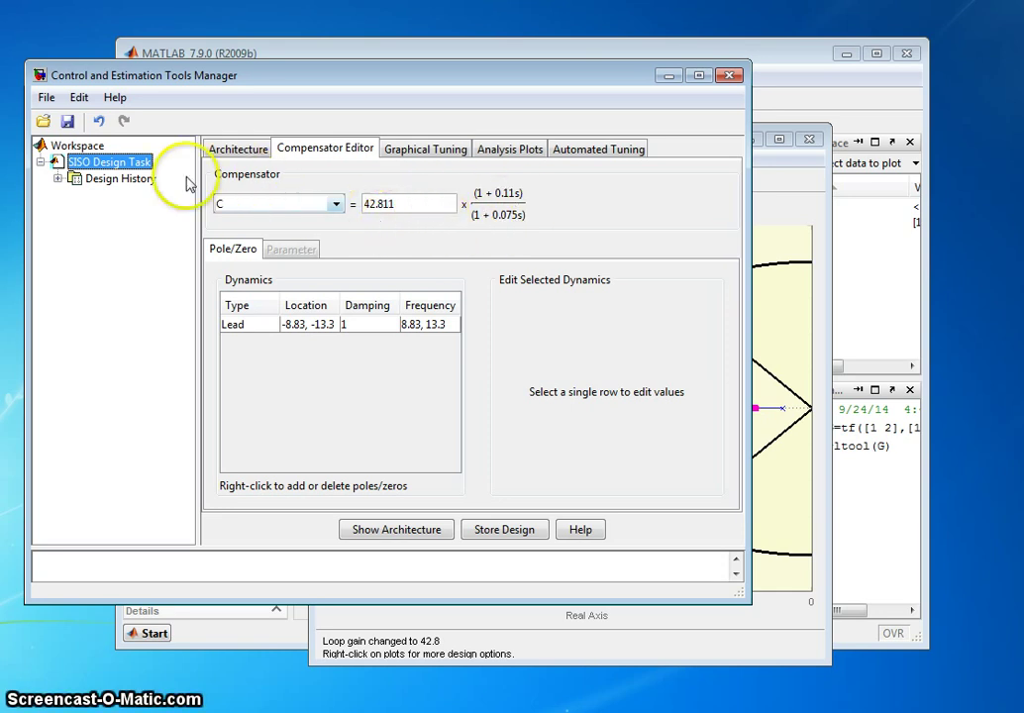
# - Set SISO Tool preferences to zero/pole/gain so C reads 64.625 × (s + 8.83)/(s + 13.3)
pyautogui.click(79, 97)
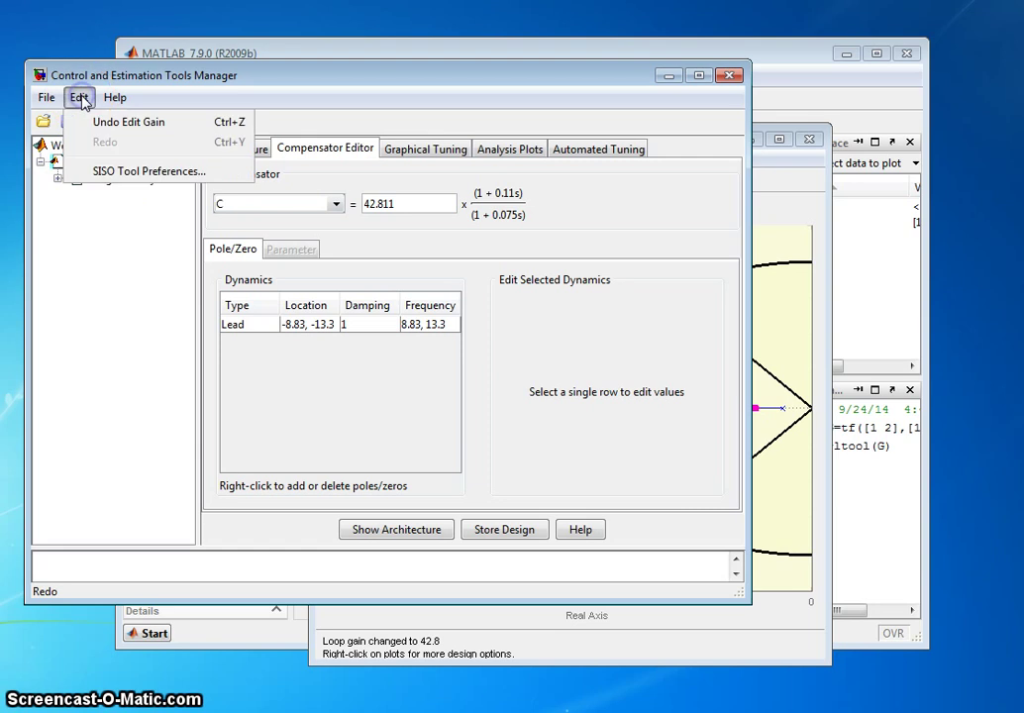
pyautogui.click(112, 171)
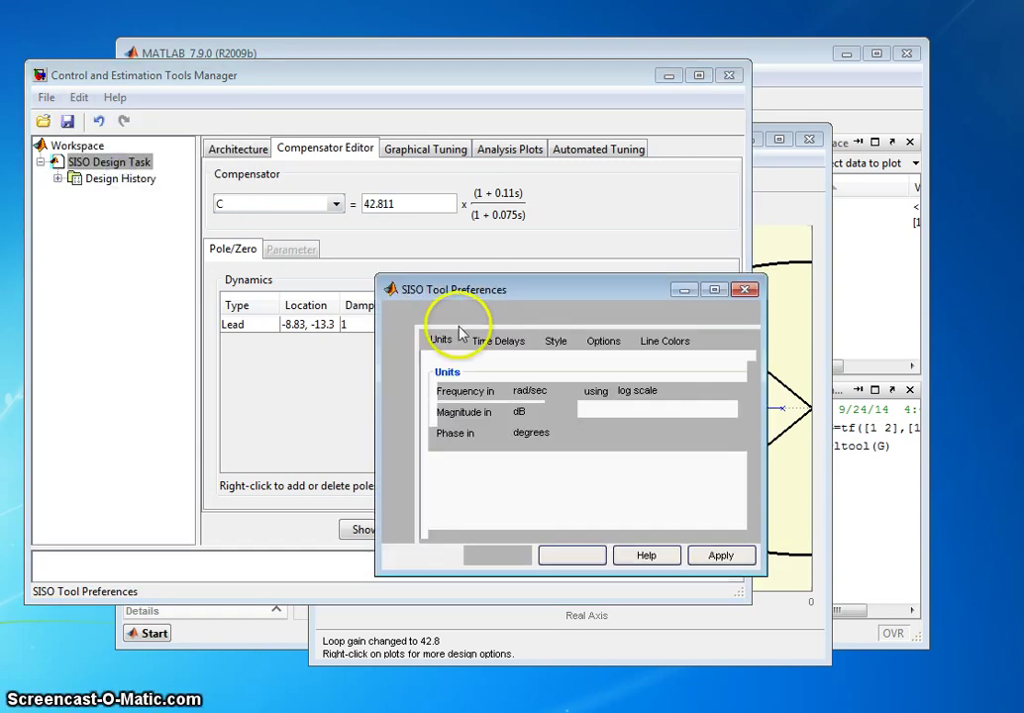
pyautogui.moveTo(377, 273); pyautogui.dragTo(306, 236)
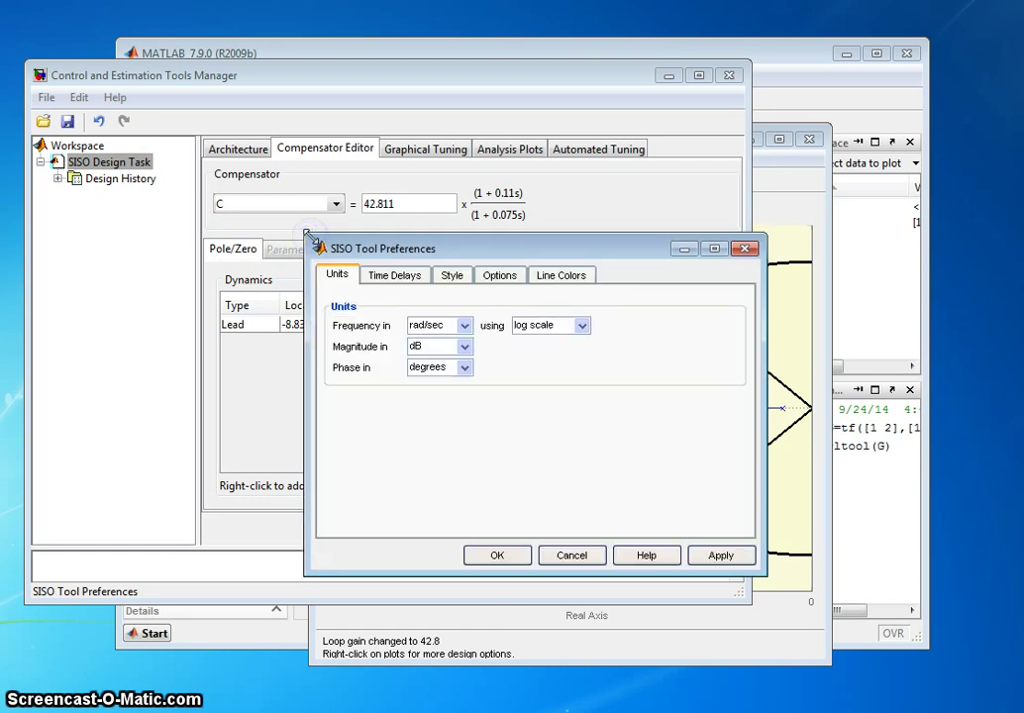
pyautogui.click(500, 278)
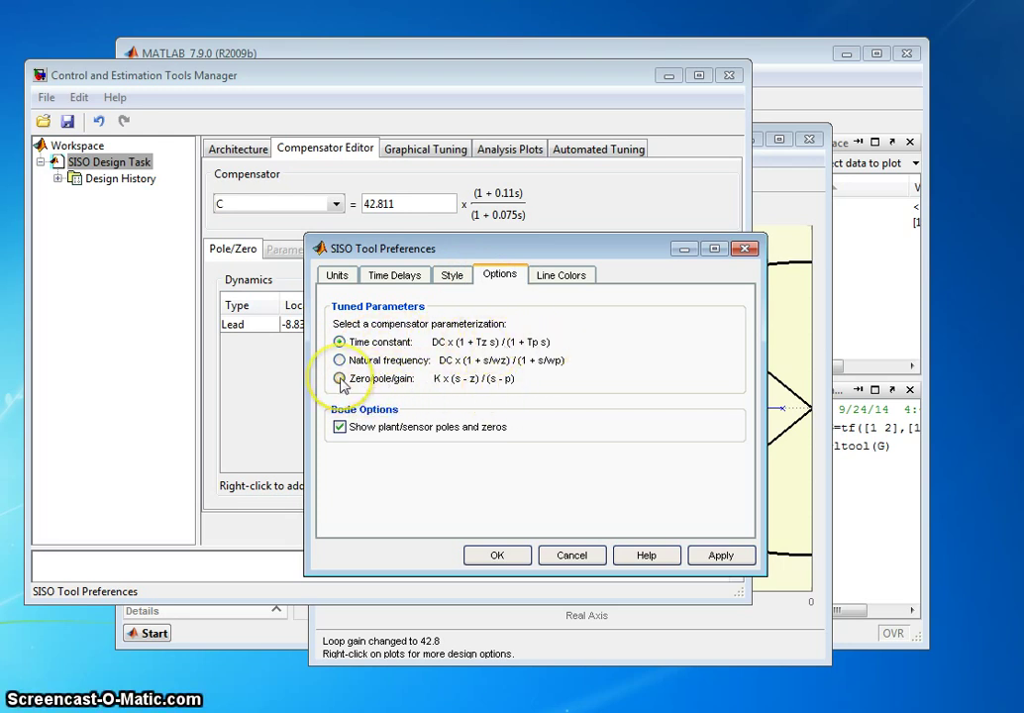
pyautogui.moveTo(418, 245); pyautogui.dragTo(394, 251)
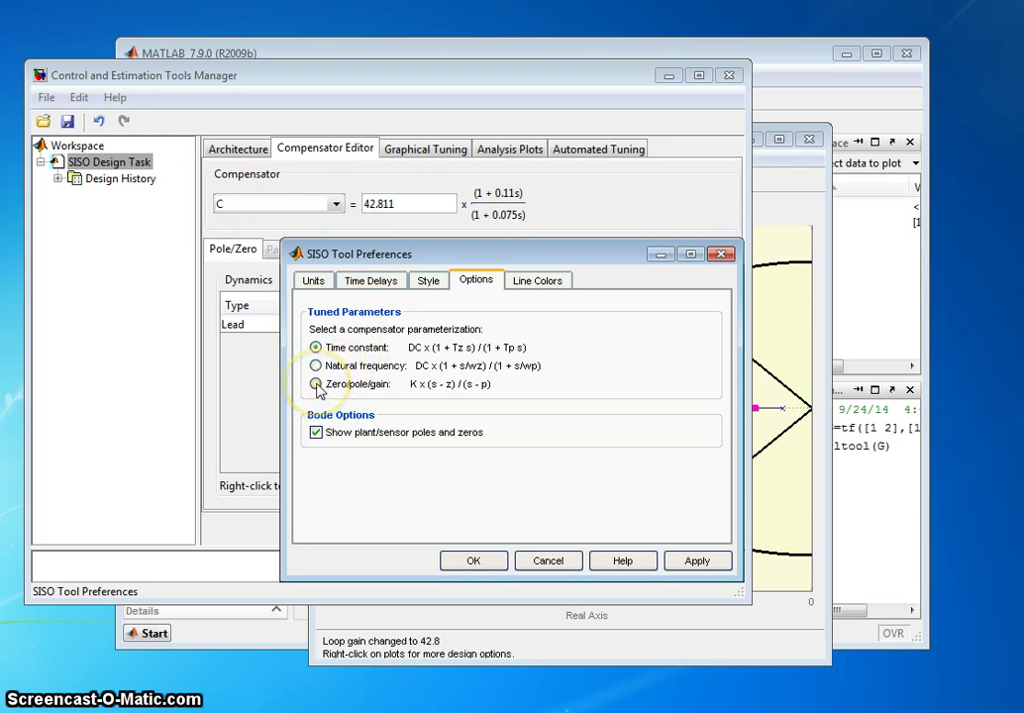
pyautogui.click(315, 384)
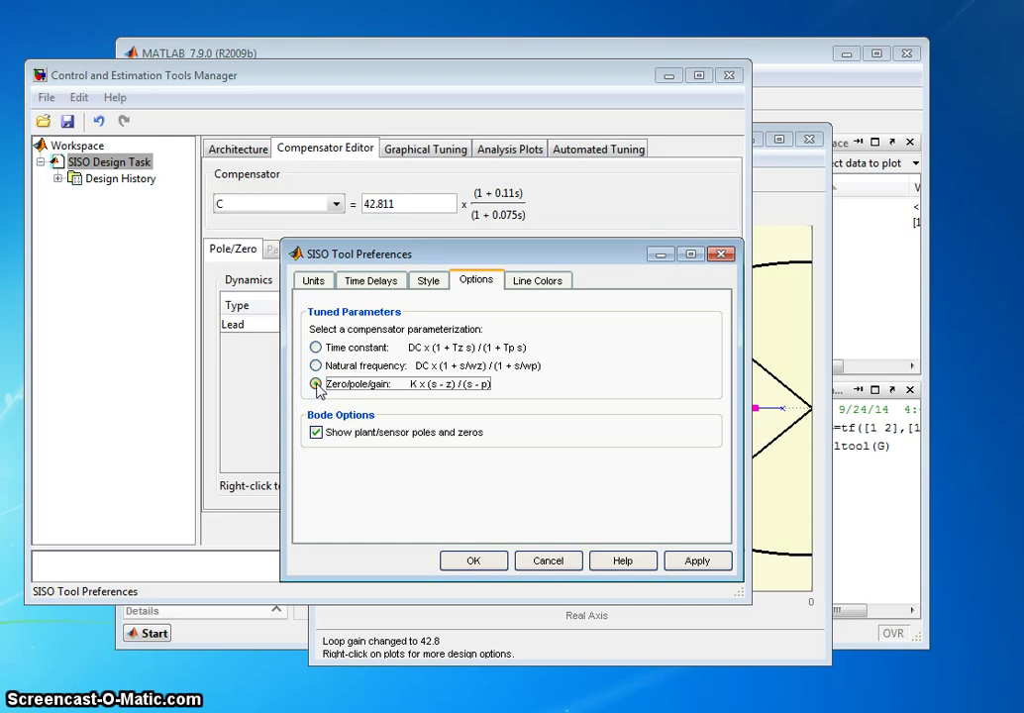
pyautogui.click(473, 560)
pyautogui.click(389, 206)
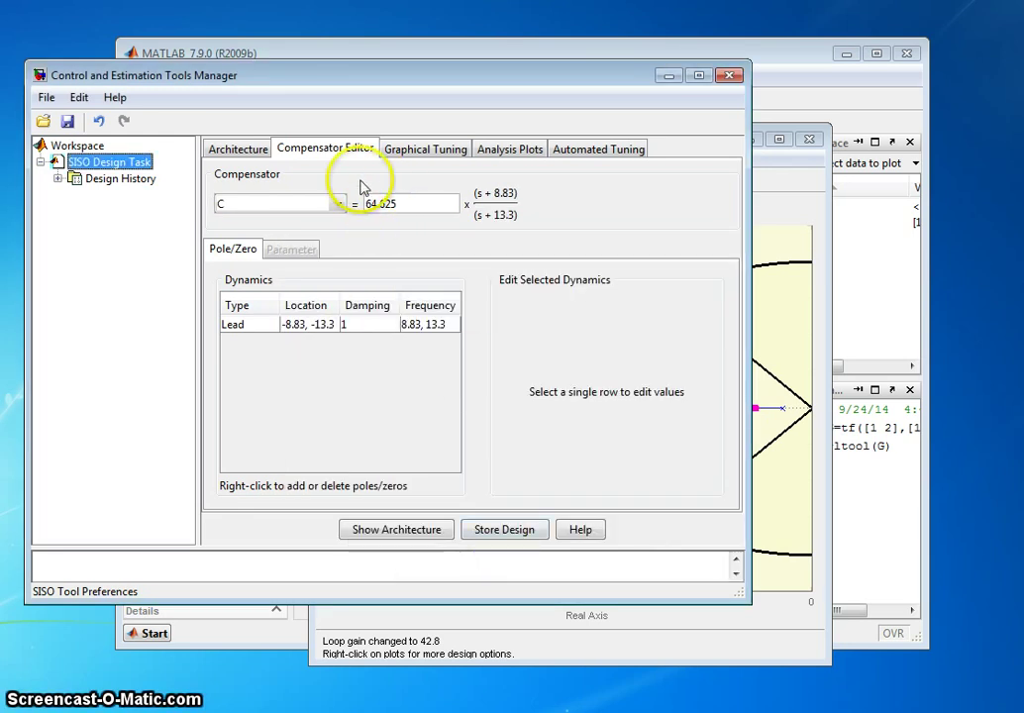